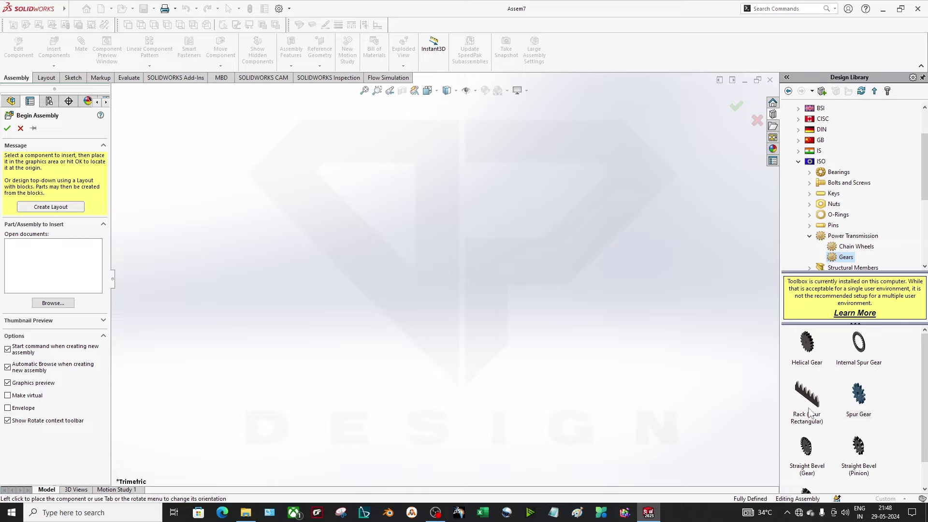
# Insert the ISO rectangular spur rack into the assembly with module 4 and pressure angle 14.5.
pyautogui.moveTo(810, 411); pyautogui.dragTo(410, 319)
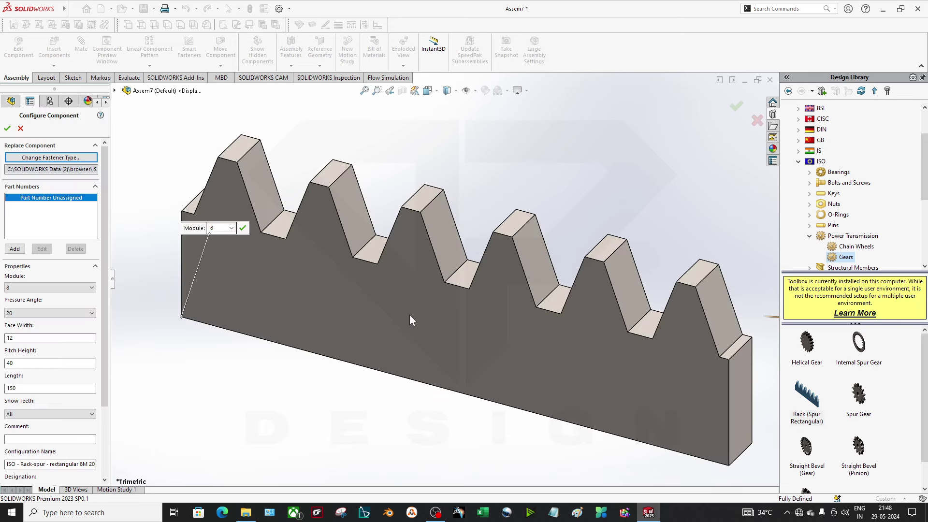
pyautogui.click(19, 287)
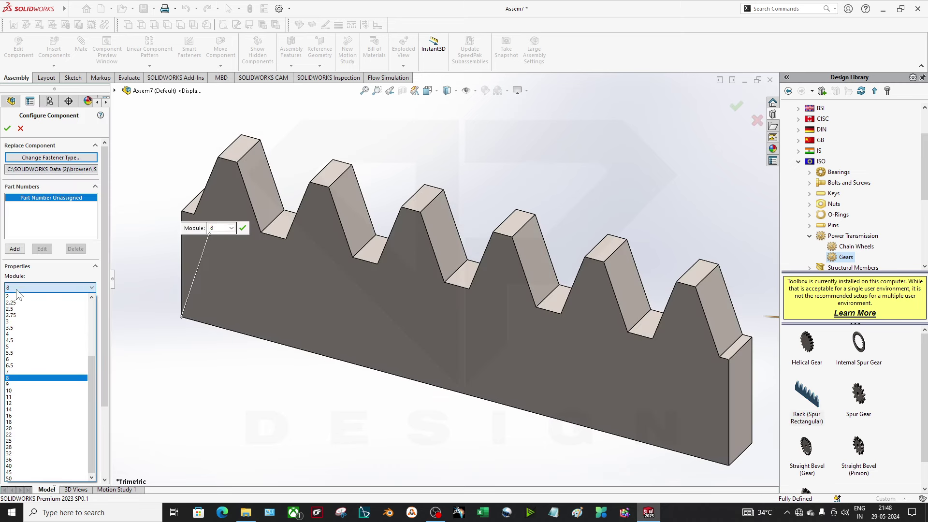
pyautogui.click(27, 371)
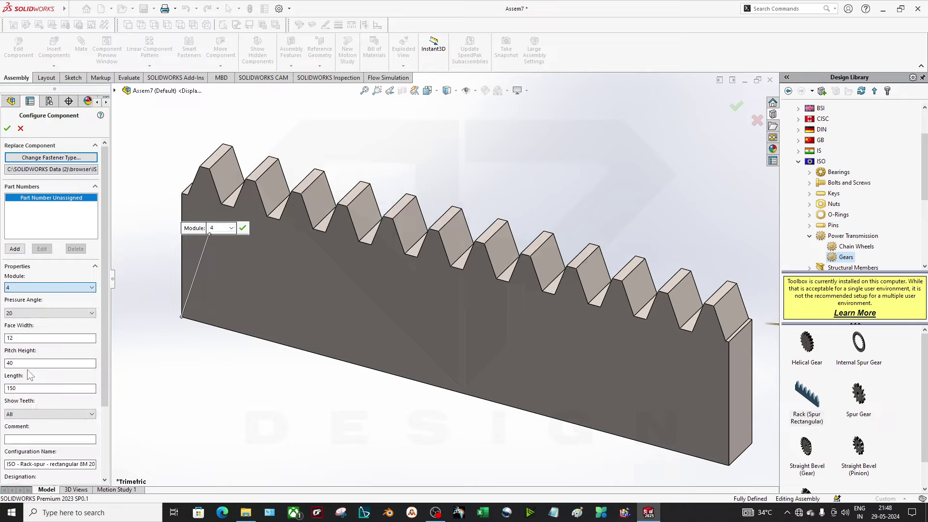
pyautogui.moveTo(202, 335); pyautogui.dragTo(461, 371, button='middle')
pyautogui.click(44, 313)
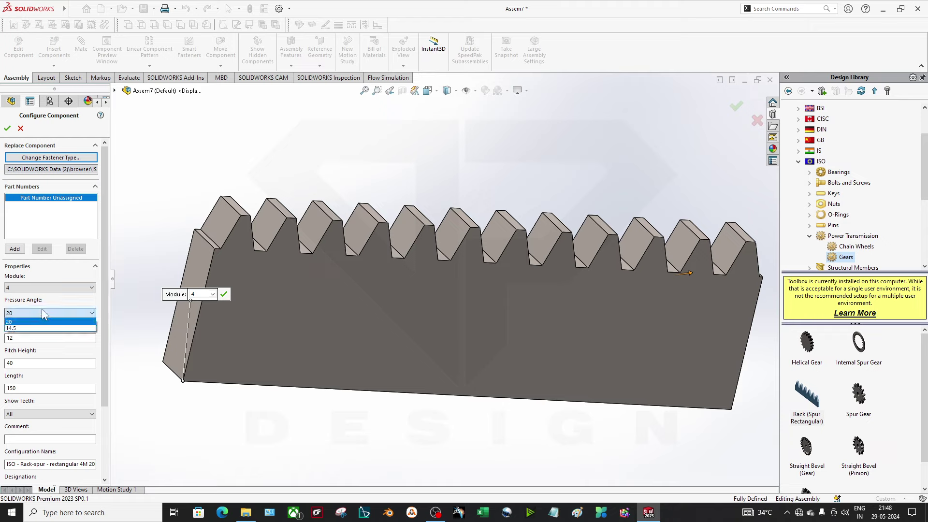
pyautogui.click(38, 328)
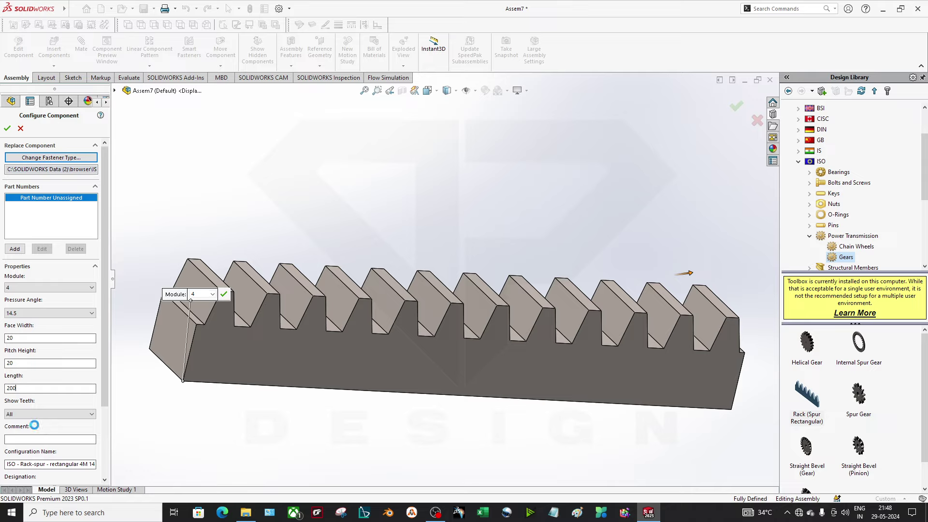
# Set the rack's face width to 20, pitch height to 20 and length to 200, and place a single rack.
pyautogui.click(68, 415)
pyautogui.click(68, 415)
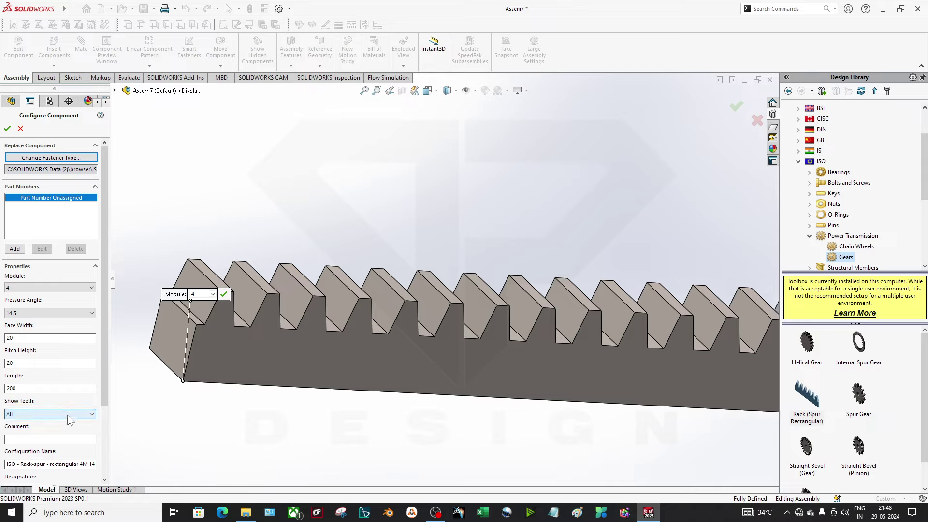
pyautogui.scroll(4, 261, 423)
pyautogui.scroll(-1, 454, 331)
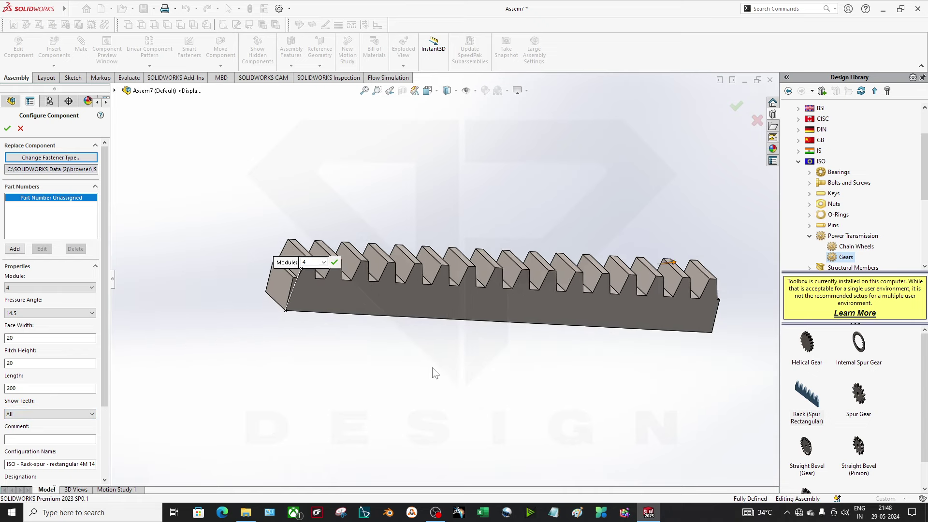
pyautogui.scroll(-3, 82, 432)
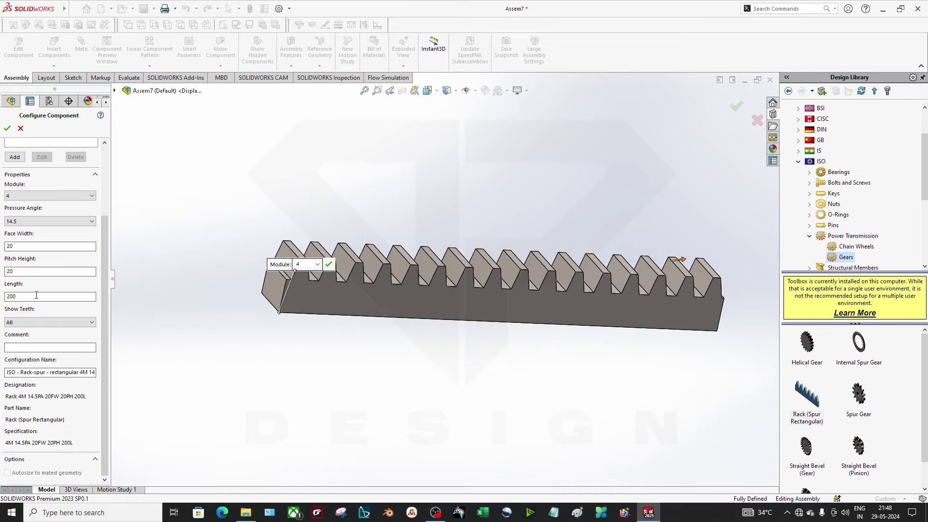
pyautogui.scroll(3, 36, 295)
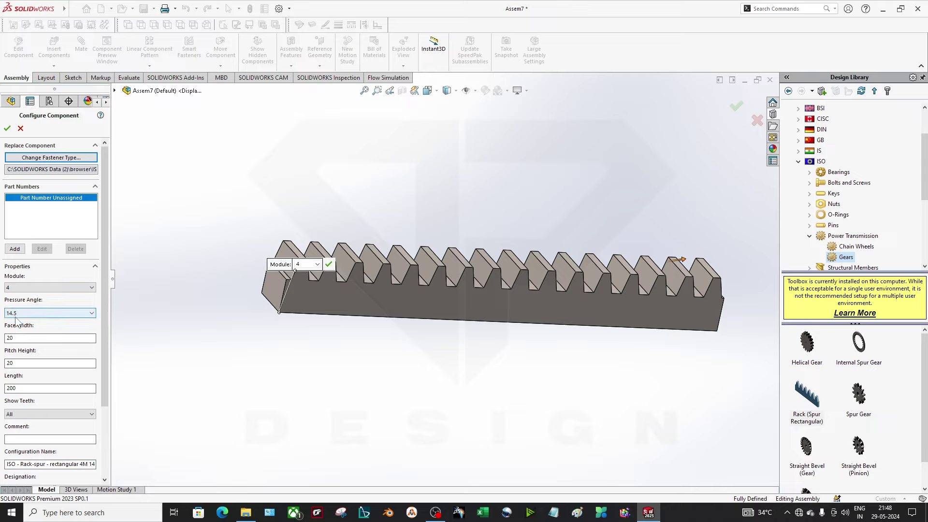
pyautogui.click(8, 128)
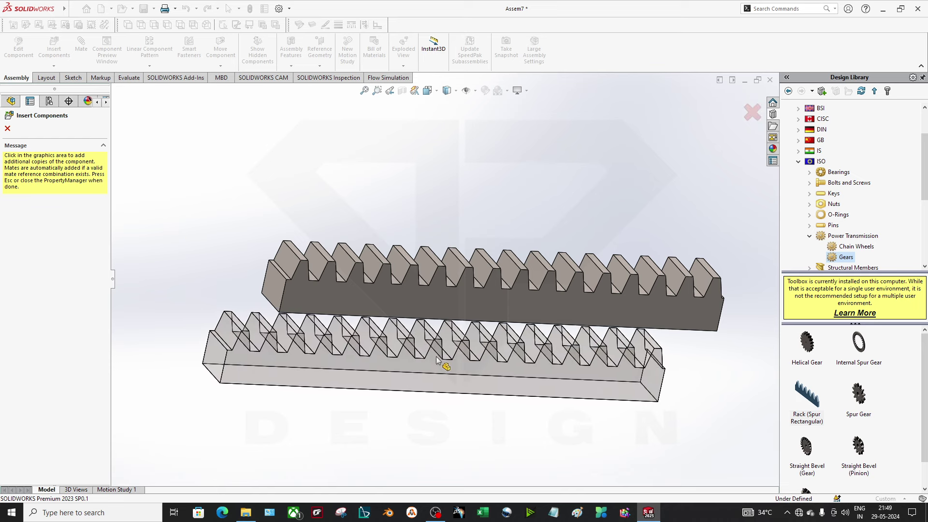
pyautogui.press('Escape')
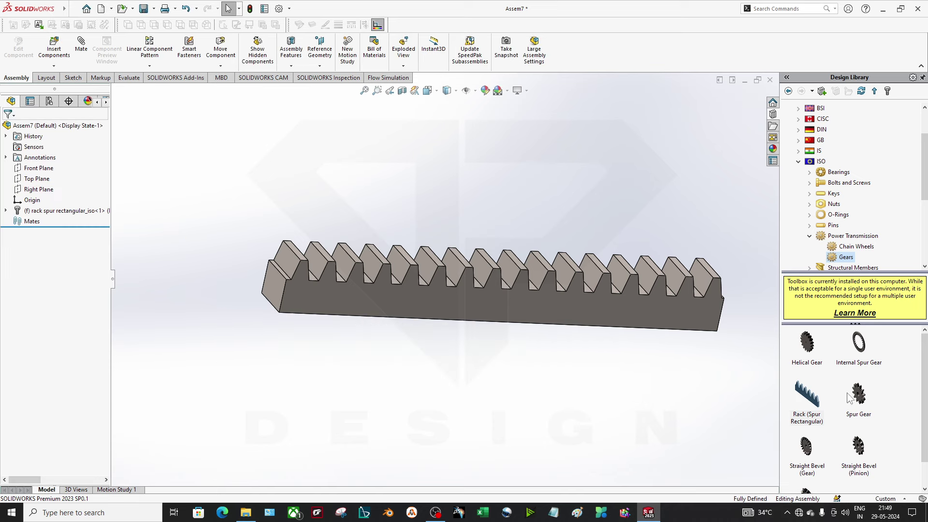
# Insert an ISO spur gear above the rack and set its module to 4.
pyautogui.moveTo(849, 397); pyautogui.dragTo(507, 205)
pyautogui.click(17, 288)
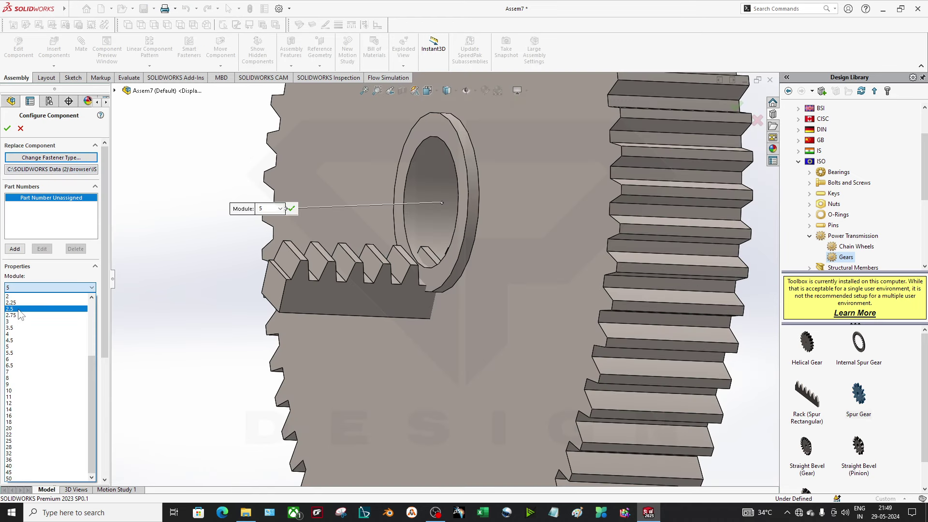
pyautogui.click(21, 336)
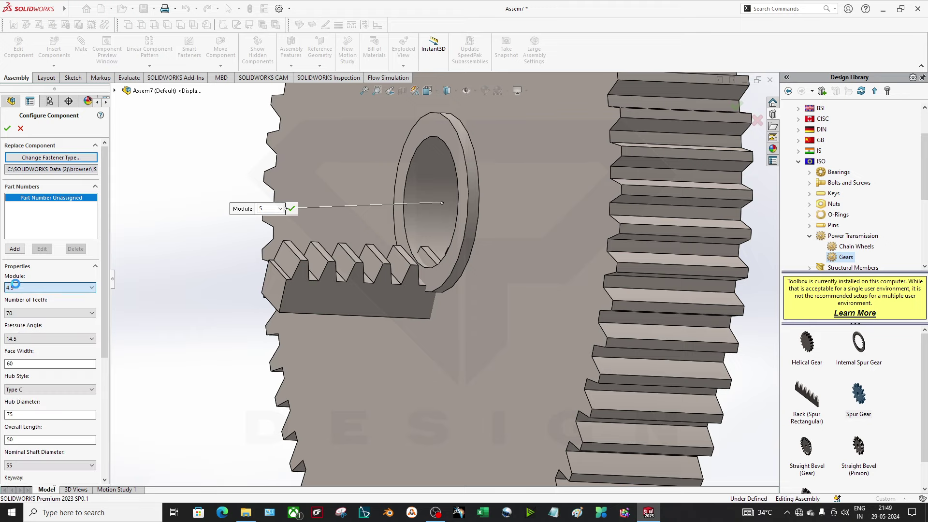
pyautogui.click(19, 287)
pyautogui.click(20, 333)
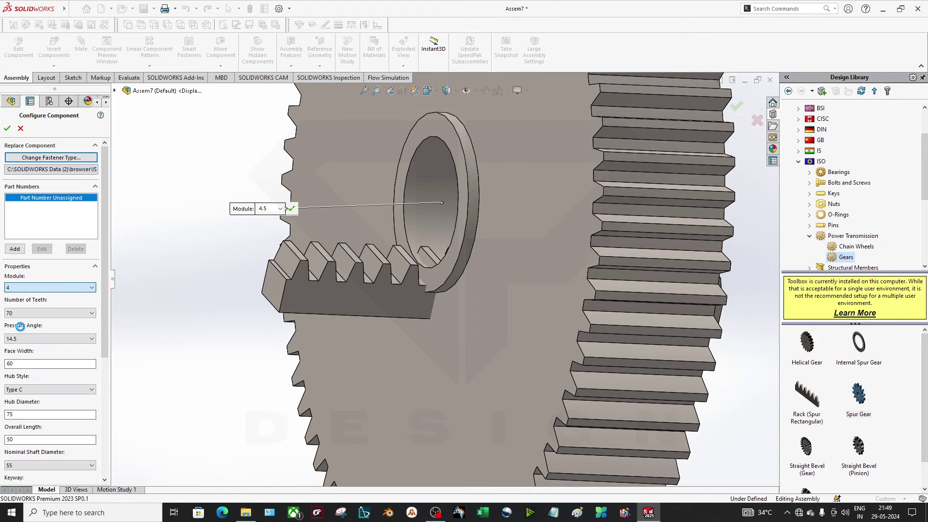
# Try several tooth counts for the spur gear, ending with 20 teeth.
pyautogui.click(33, 313)
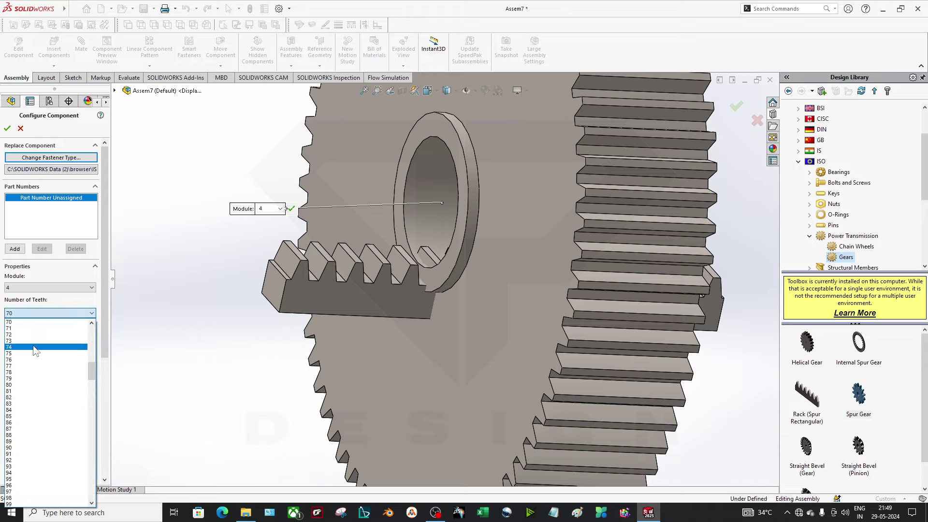
pyautogui.click(32, 346)
pyautogui.click(35, 314)
pyautogui.scroll(10, 23, 365)
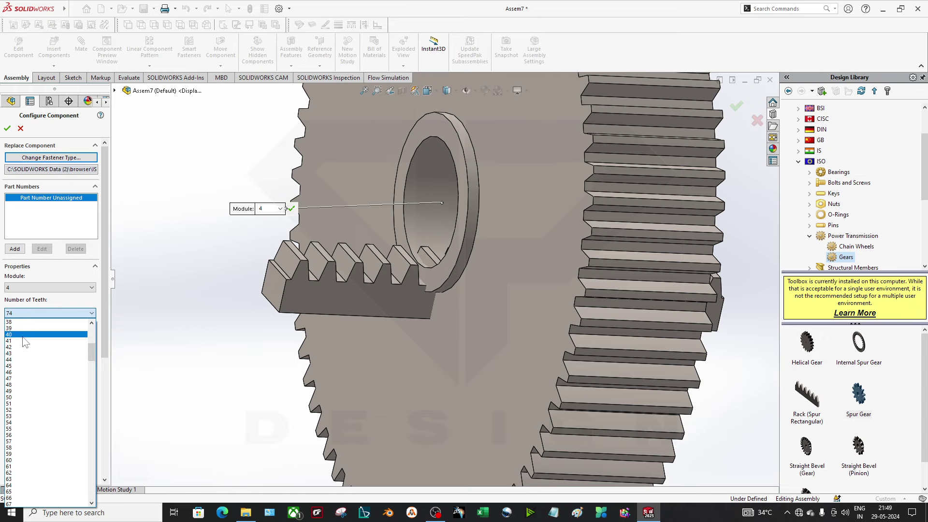
pyautogui.click(24, 335)
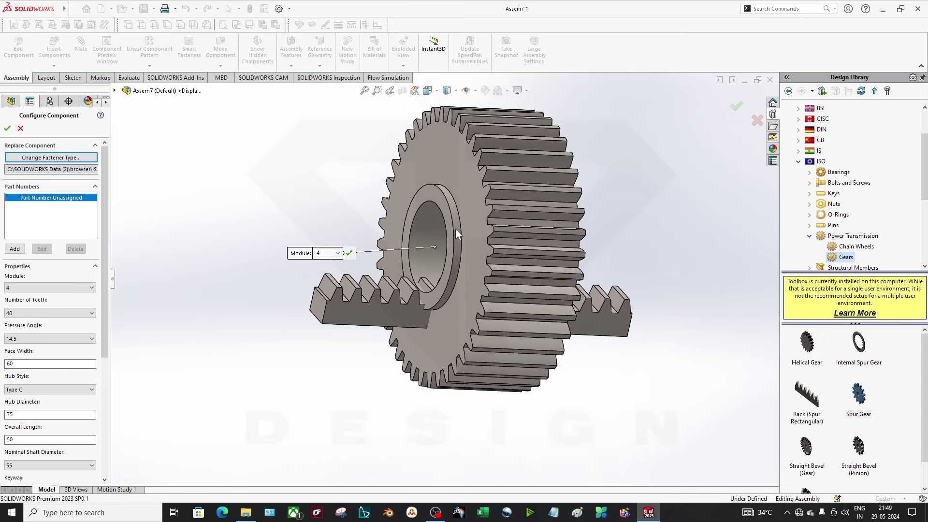
pyautogui.click(33, 312)
pyautogui.scroll(6, 25, 332)
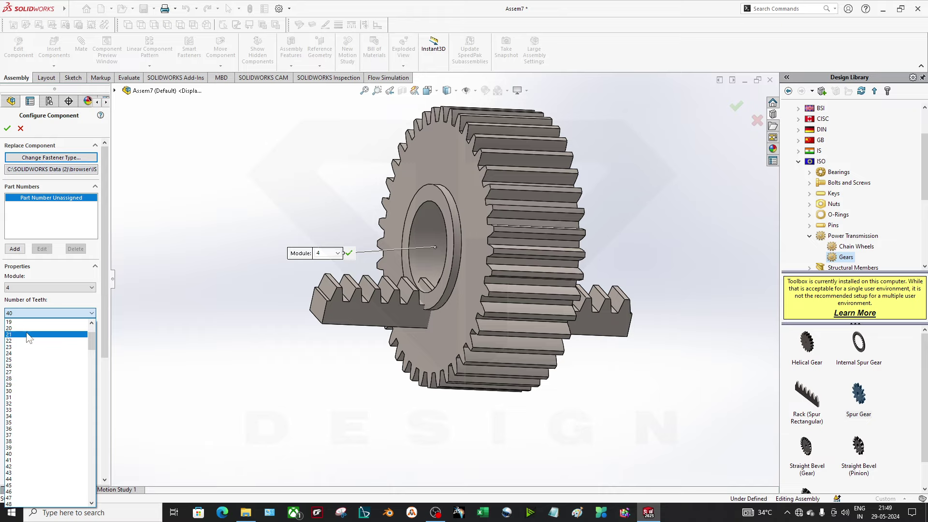
pyautogui.click(25, 328)
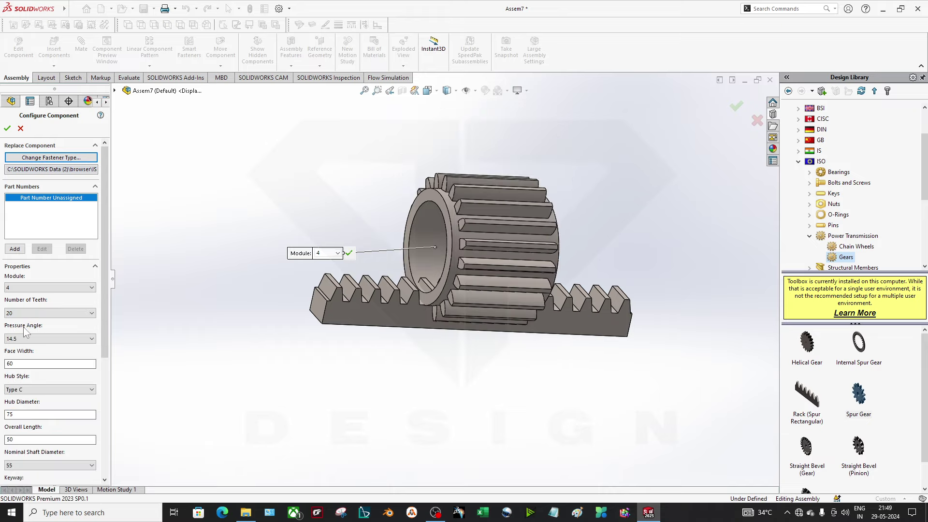
# Set the spur gear's face width to 40 and hub diameter to 20, and choose hub style Type A.
pyautogui.moveTo(188, 342); pyautogui.dragTo(257, 351, button='middle')
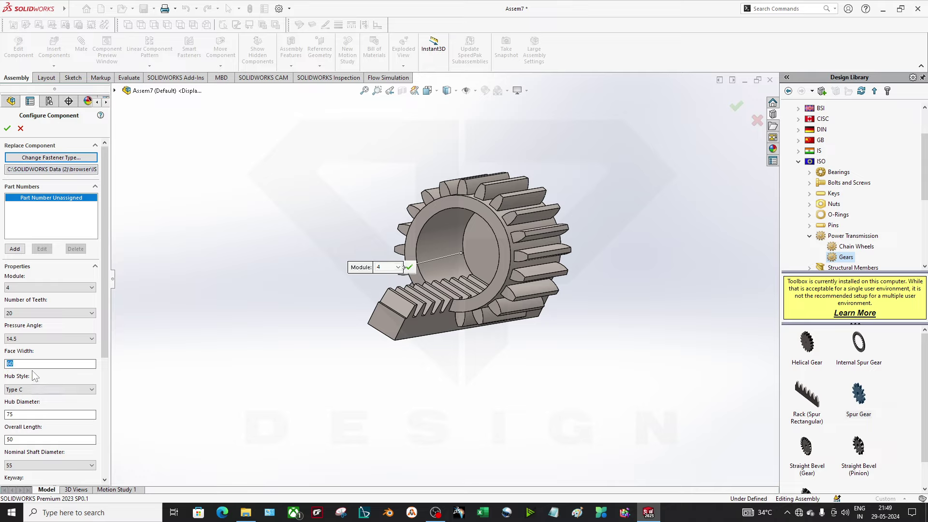
pyautogui.press('Return')
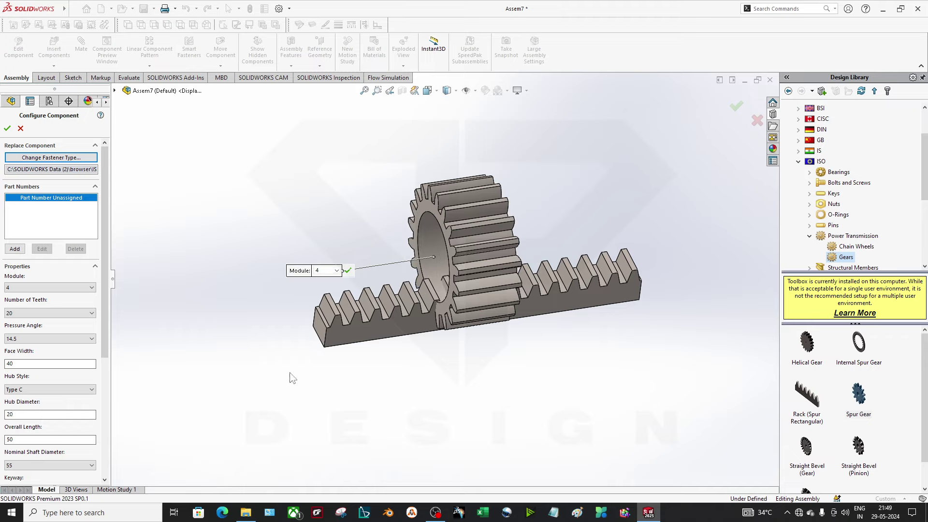
pyautogui.moveTo(293, 378); pyautogui.dragTo(334, 383, button='middle')
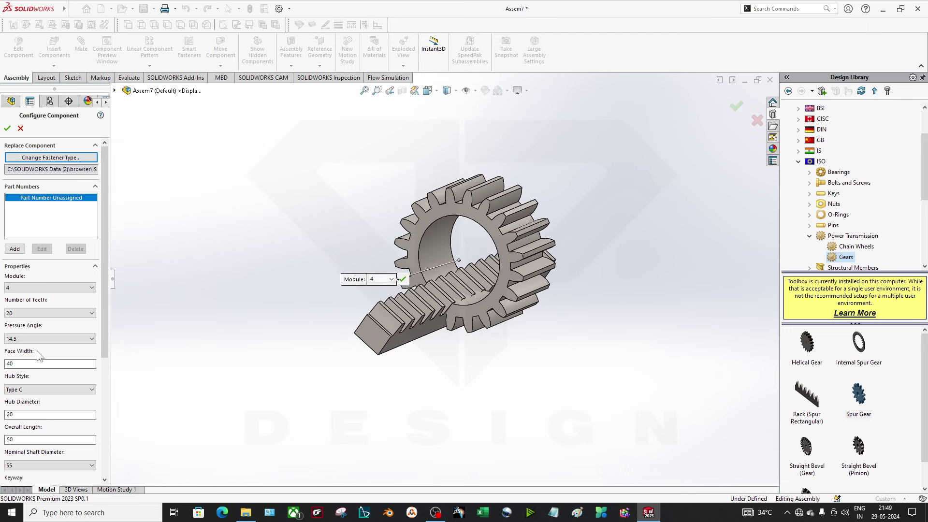
pyautogui.click(45, 389)
pyautogui.click(19, 397)
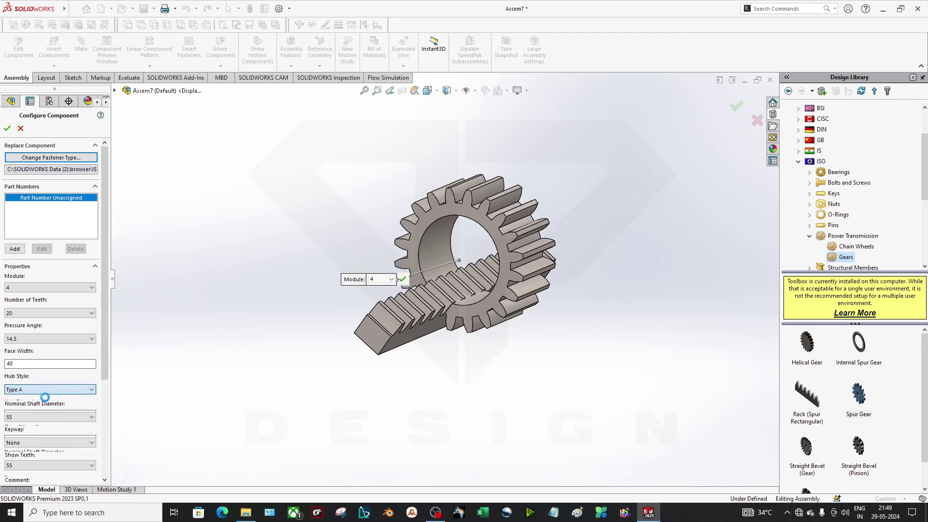
# Set the spur gear's nominal shaft diameter to 12.
pyautogui.click(50, 413)
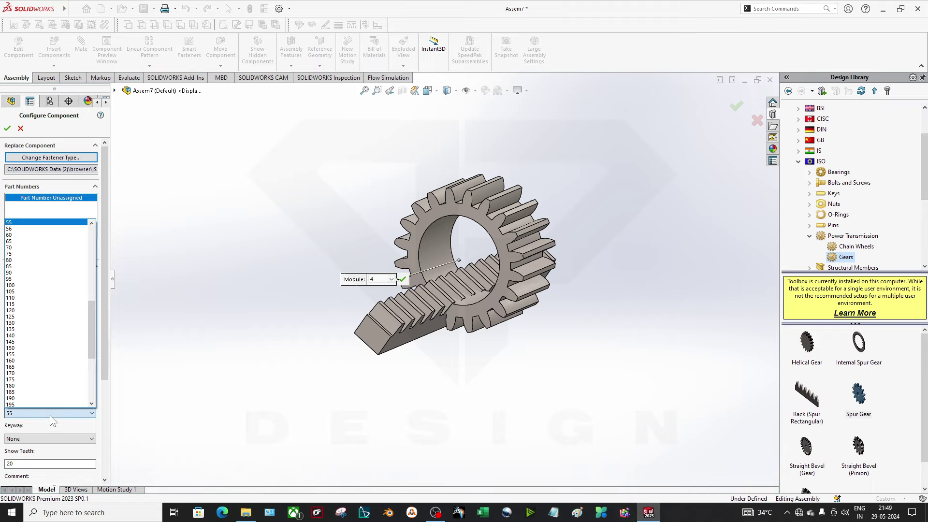
pyautogui.scroll(3, 31, 275)
pyautogui.click(20, 230)
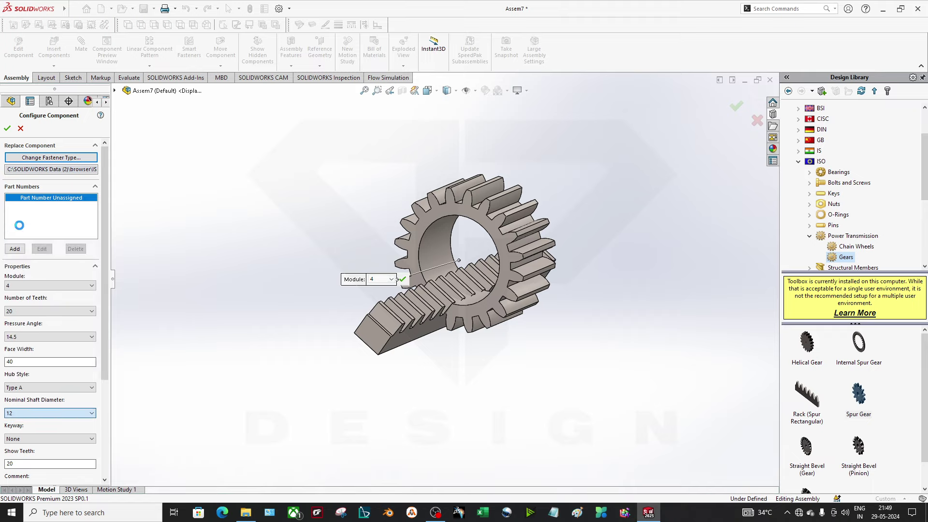
pyautogui.scroll(1, 221, 391)
pyautogui.moveTo(397, 388); pyautogui.dragTo(408, 323, button='middle')
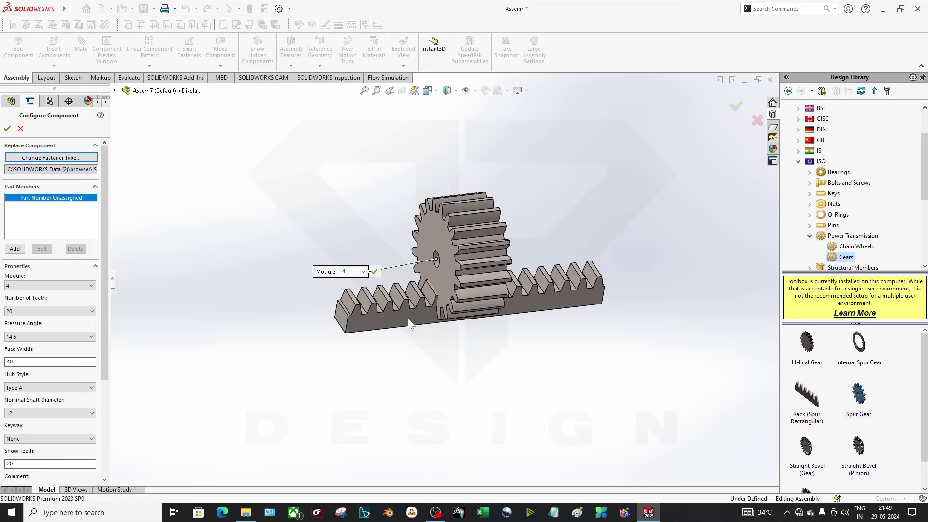
# Set the spur gear's number of teeth to 14 and finish inserting it.
pyautogui.scroll(-3, 469, 249)
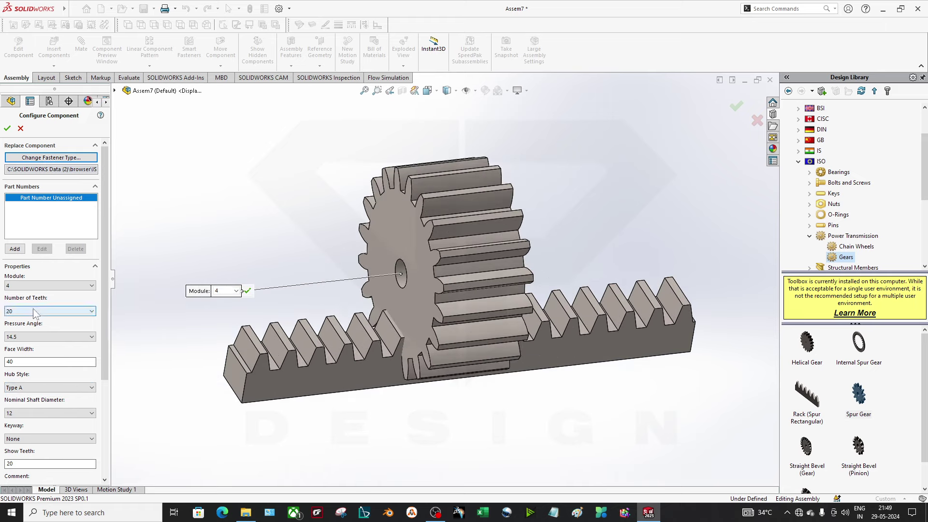
pyautogui.click(33, 311)
pyautogui.scroll(3, 26, 339)
pyautogui.click(25, 339)
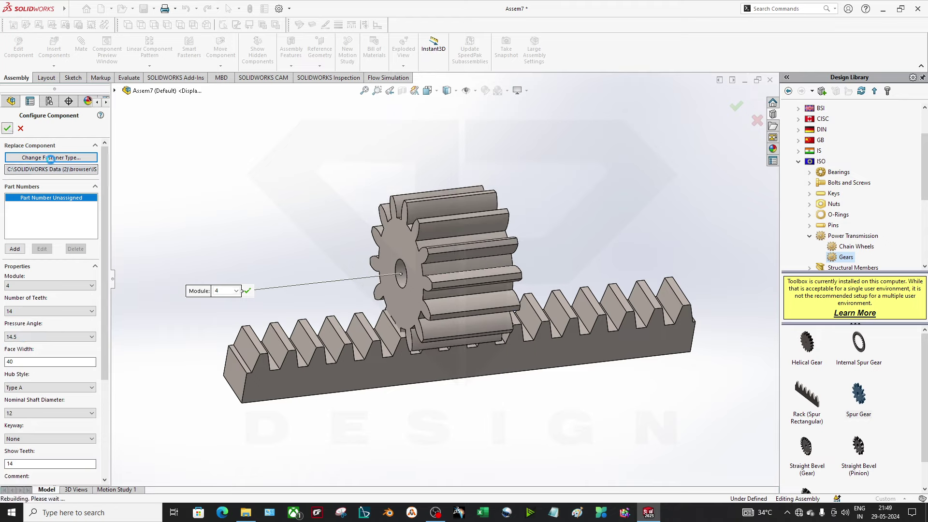
pyautogui.click(7, 128)
pyautogui.press('Escape')
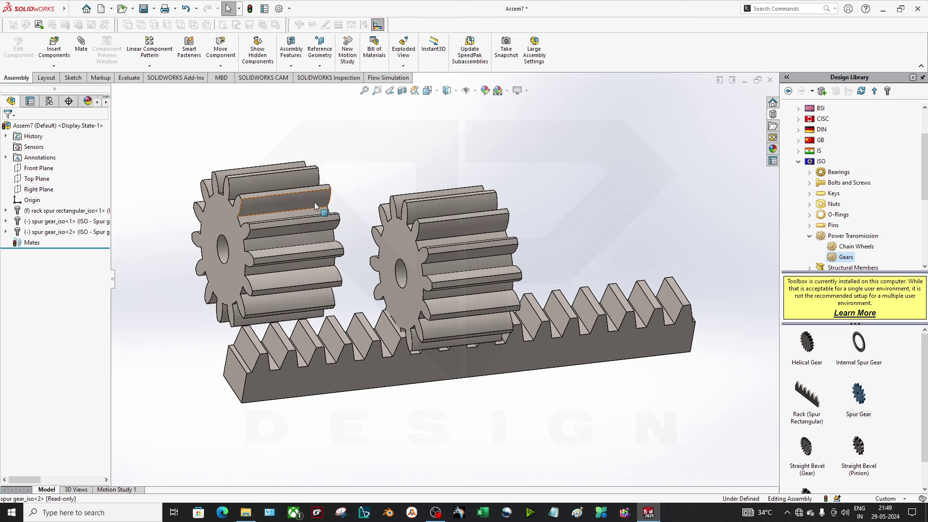
# Delete the extra spur gear copy at the end of the rack.
pyautogui.rightClick(314, 202)
pyautogui.click(338, 267)
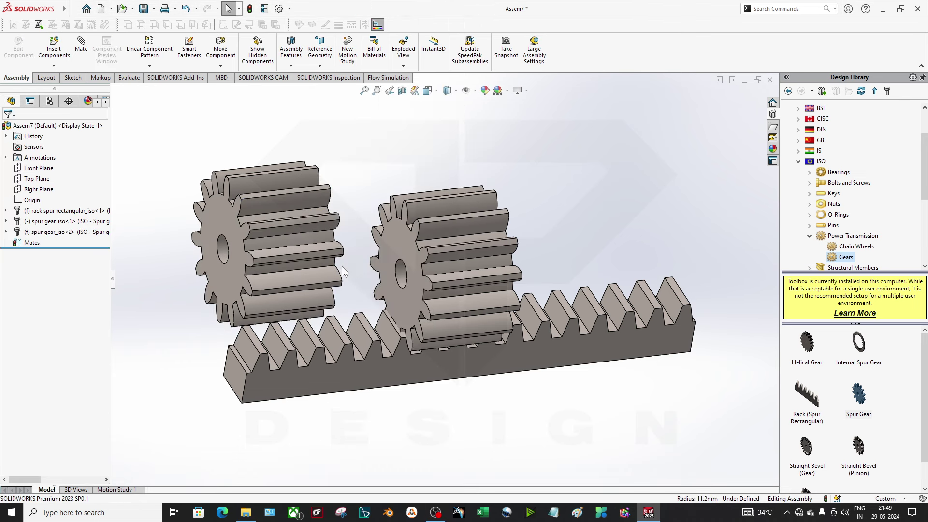
pyautogui.rightClick(292, 214)
pyautogui.click(319, 339)
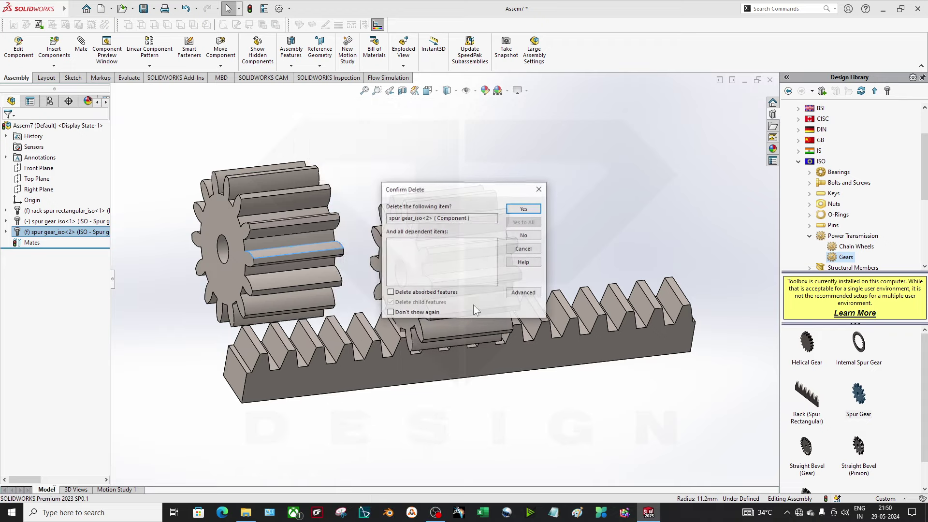
pyautogui.click(521, 207)
# Move the remaining spur gear above the rack and rotate it so its flat face points toward the rack's long side.
pyautogui.moveTo(403, 294); pyautogui.dragTo(434, 274)
pyautogui.moveTo(434, 274); pyautogui.dragTo(475, 275, button='right')
pyautogui.hotkey('ctrl', 'z')
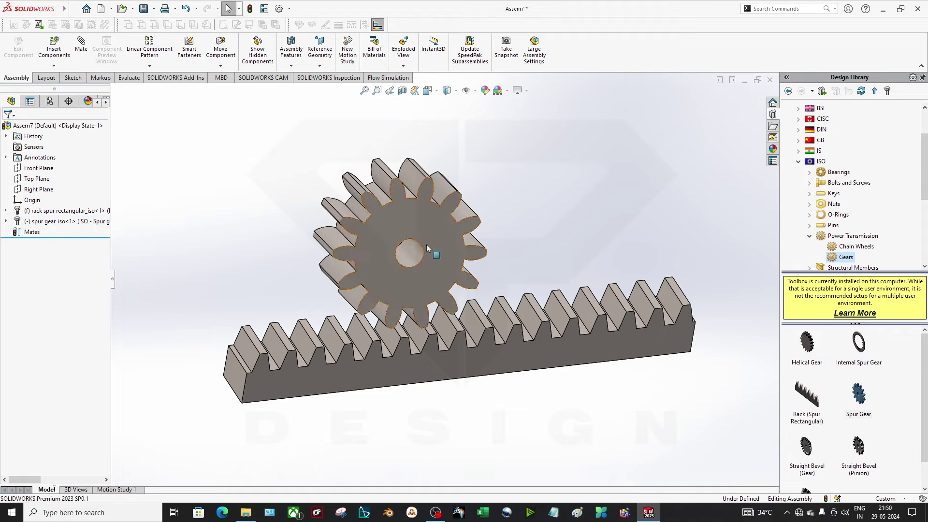
# Edit the spur gear's Toolbox definition and set its face width to 20.
pyautogui.click(426, 244)
pyautogui.moveTo(413, 375)
pyautogui.mouseDown(button='middle')
pyautogui.moveTo(445, 383)
pyautogui.moveTo(398, 313)
pyautogui.moveTo(436, 409)
pyautogui.moveTo(469, 420)
pyautogui.moveTo(422, 383)
pyautogui.mouseUp(button='middle')
pyautogui.click(438, 401)
pyautogui.moveTo(485, 456); pyautogui.dragTo(441, 269, button='middle')
pyautogui.rightClick(448, 211)
pyautogui.click(464, 257)
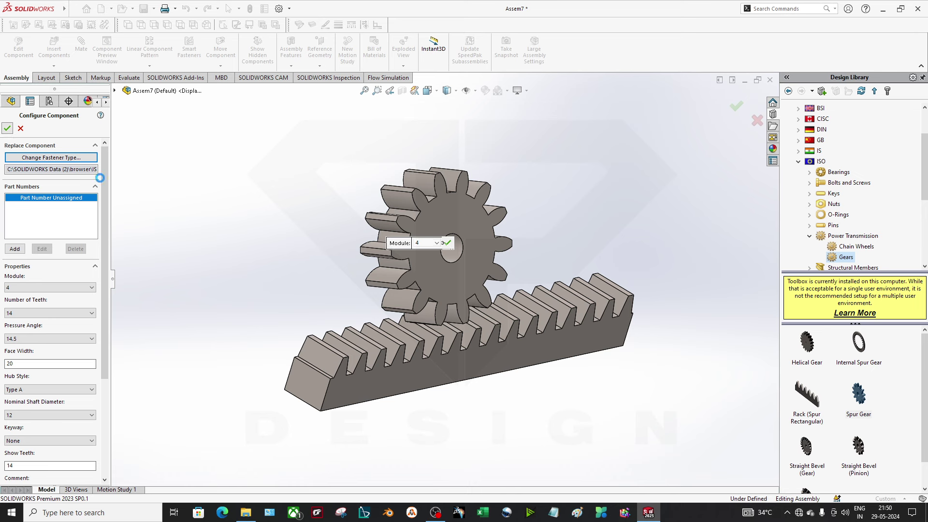
pyautogui.click(7, 128)
# Add a coincident mate between the spur gear's flat front face and the rack's front side face.
pyautogui.click(418, 264)
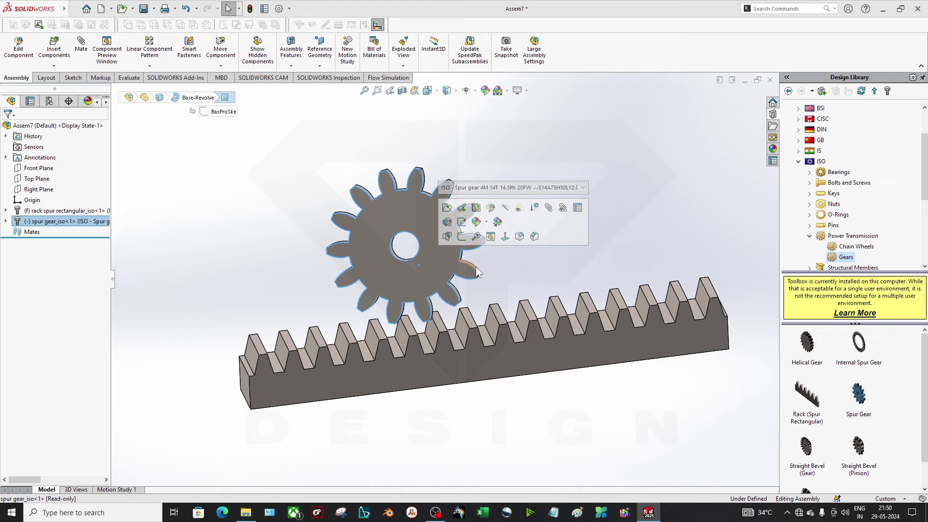
pyautogui.scroll(-3, 500, 319)
pyautogui.press('space')
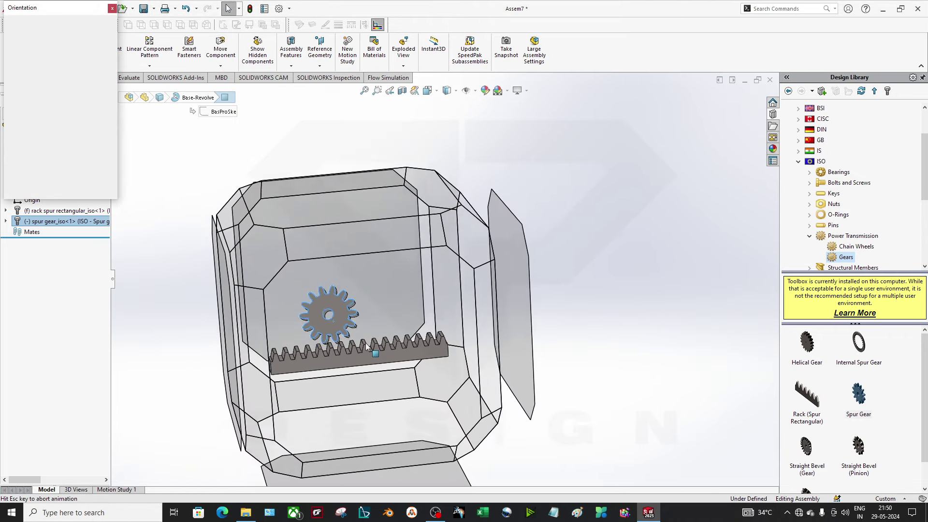
pyautogui.click(362, 280)
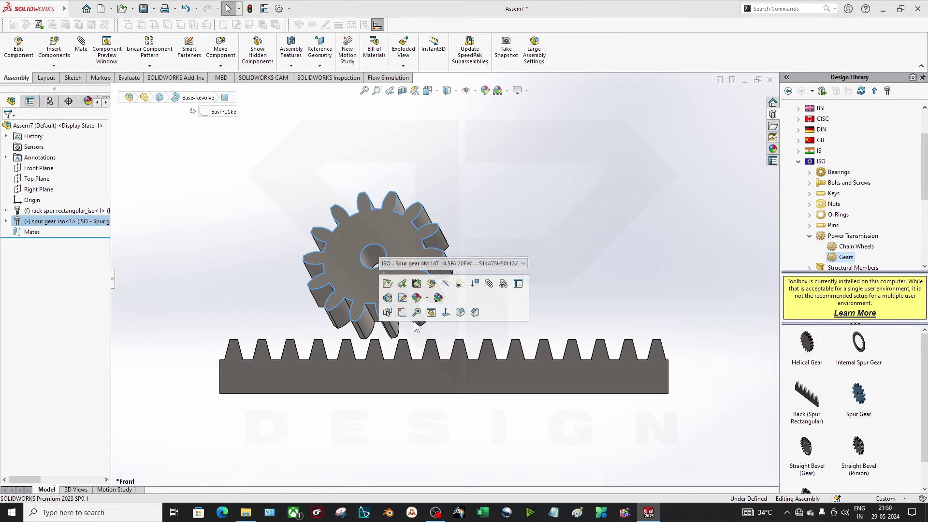
pyautogui.click(390, 384)
pyautogui.click(229, 250)
pyautogui.click(83, 60)
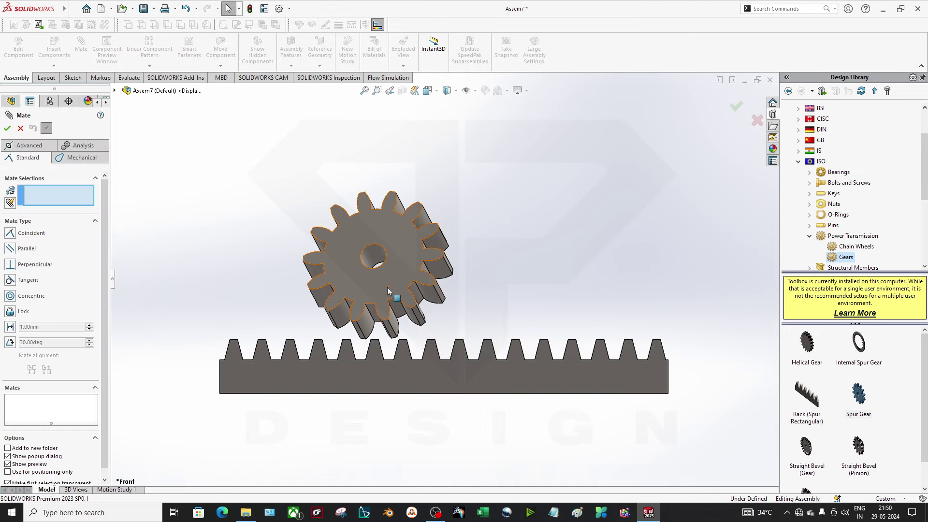
pyautogui.click(372, 300)
pyautogui.click(372, 384)
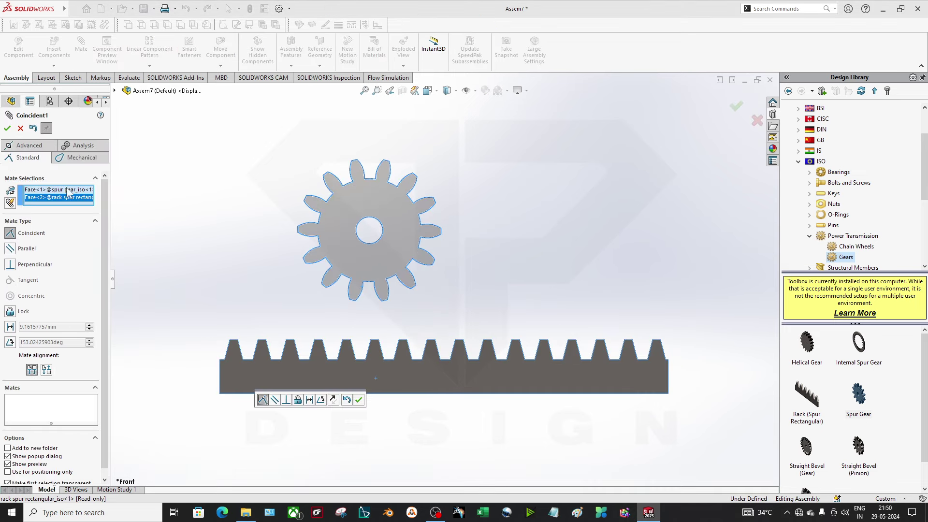
pyautogui.click(7, 128)
# Move the spur gear down and along the rack until its lower teeth engage the rack's teeth.
pyautogui.scroll(-3, 385, 316)
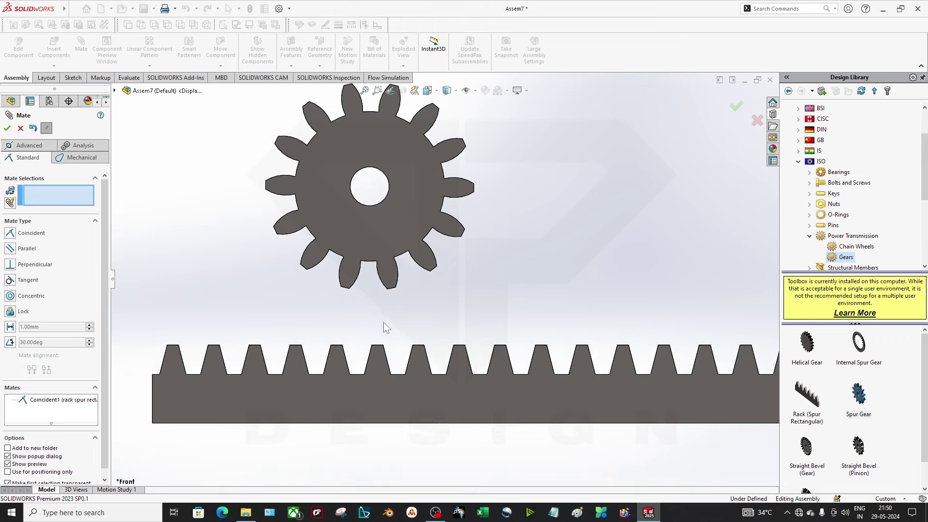
pyautogui.moveTo(371, 244); pyautogui.dragTo(480, 334)
pyautogui.press('Escape')
# Start a sketch on the rack's front face and draw a vertical line from the gear's bore centre to the rack's bottom edge.
pyautogui.rightClick(477, 415)
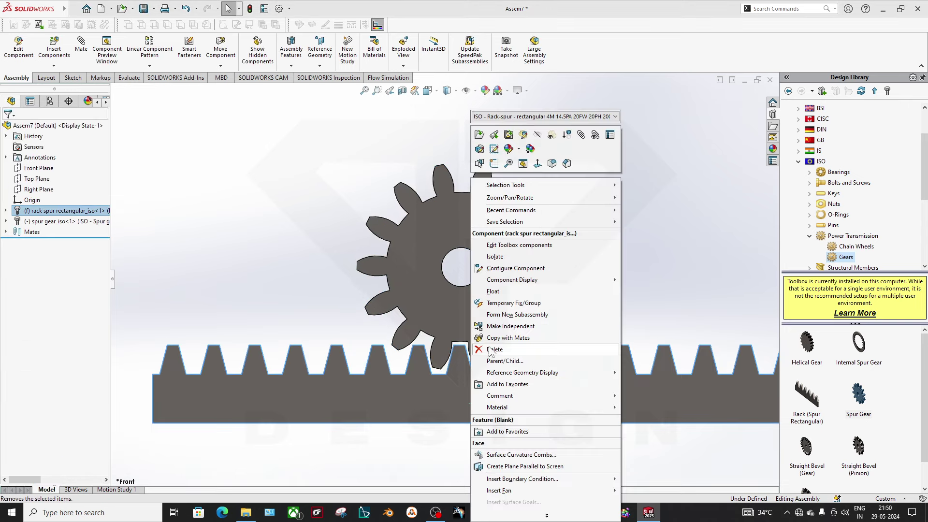
pyautogui.click(483, 150)
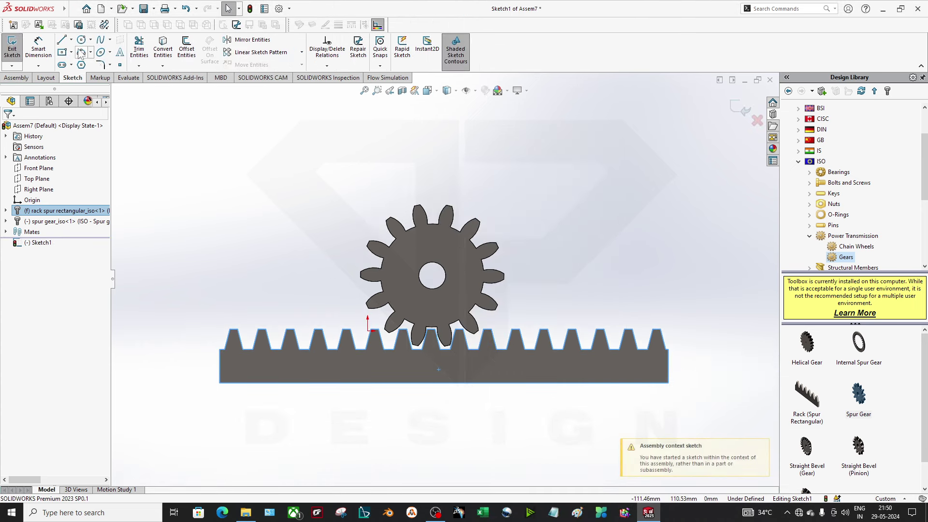
pyautogui.click(62, 40)
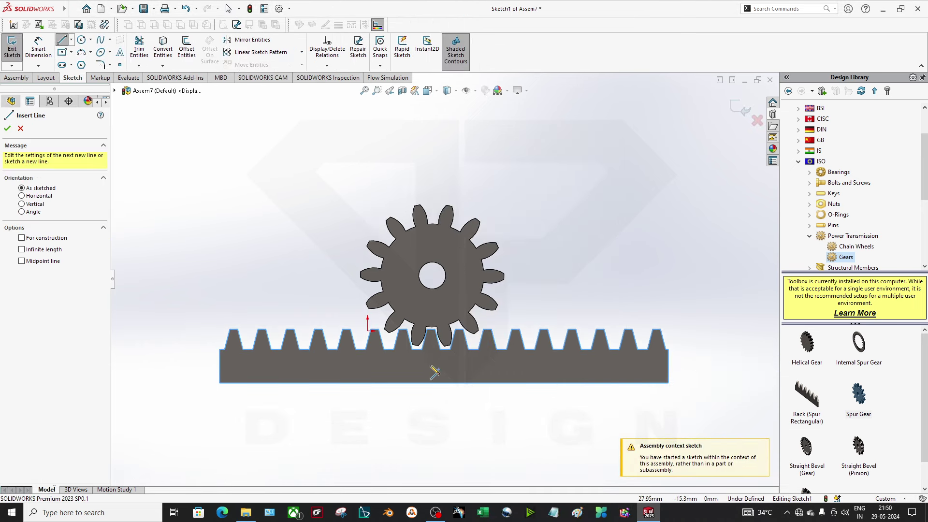
pyautogui.click(430, 365)
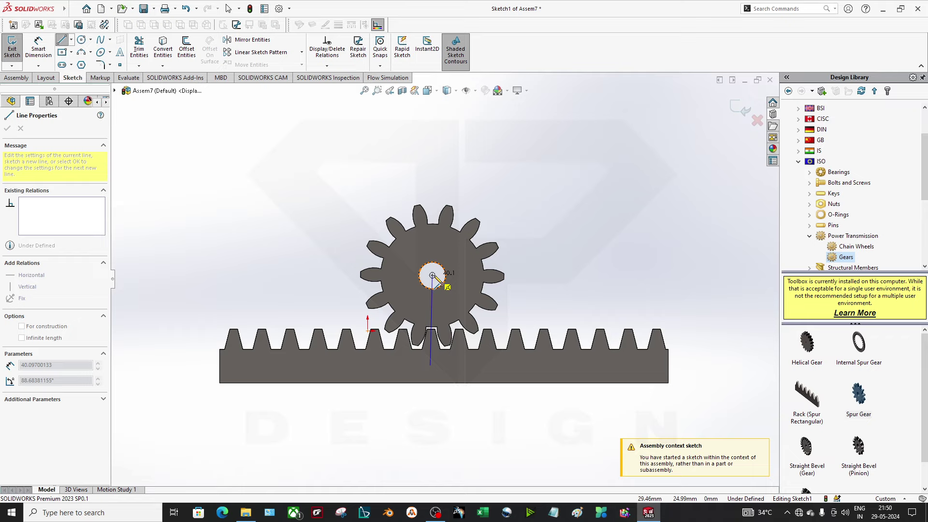
pyautogui.click(432, 276)
pyautogui.press('Escape')
pyautogui.click(431, 306)
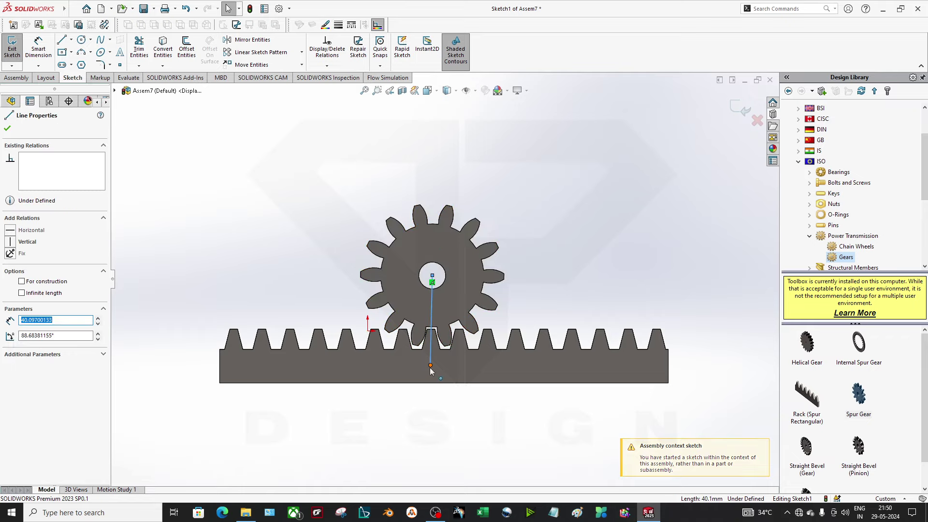
pyautogui.moveTo(430, 365); pyautogui.dragTo(433, 383)
pyautogui.click(444, 388)
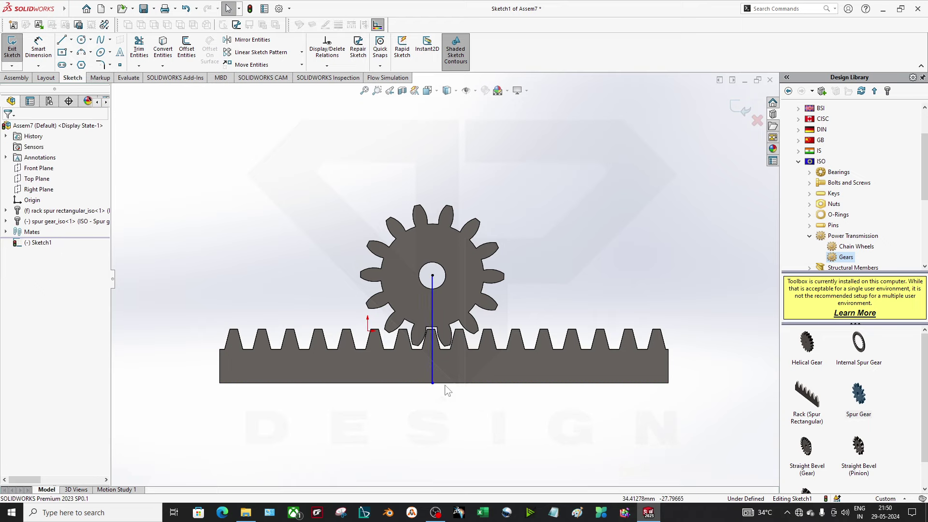
pyautogui.click(432, 360)
pyautogui.click(450, 433)
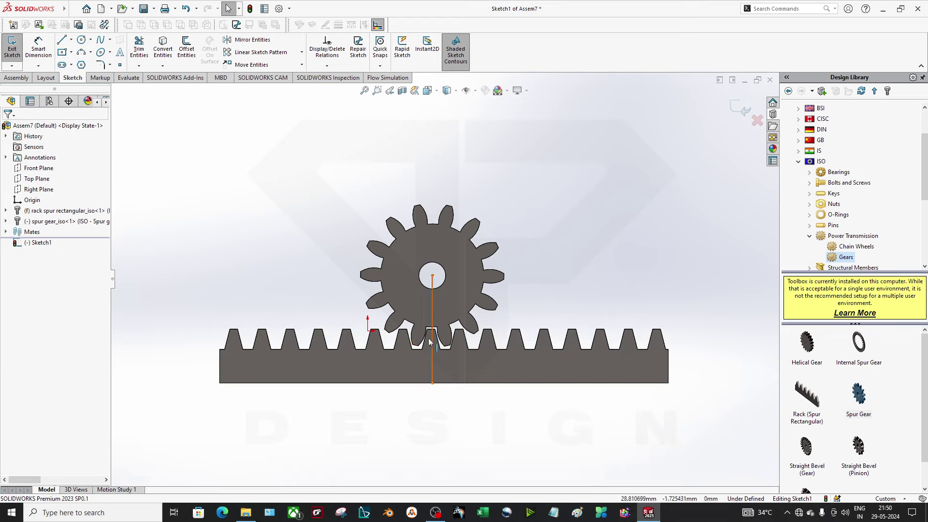
# Sketch a horizontal line about 86 mm long along the rack's bottom edge from the vertical line's lower end, and exit the sketch.
pyautogui.moveTo(405, 368); pyautogui.dragTo(454, 390, button='middle')
pyautogui.moveTo(483, 424); pyautogui.dragTo(477, 395, button='middle')
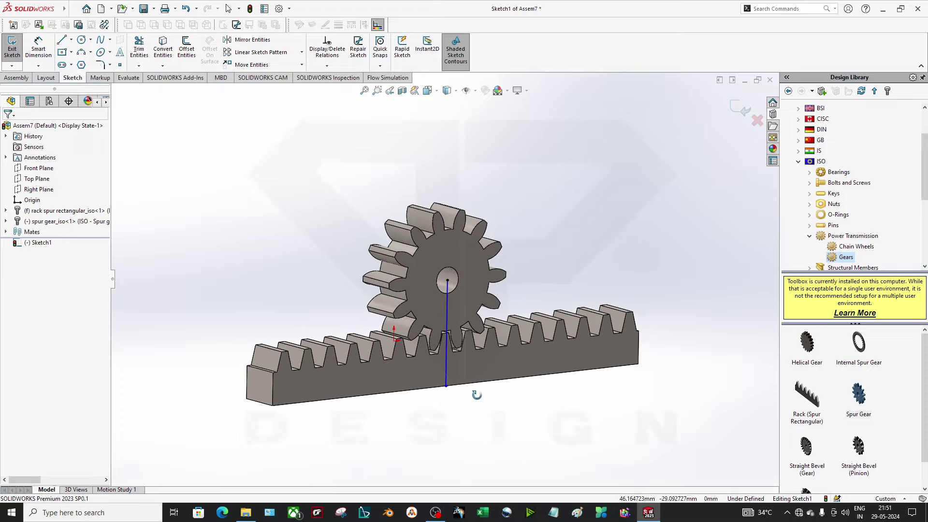
pyautogui.press('space')
pyautogui.click(410, 367)
pyautogui.click(61, 39)
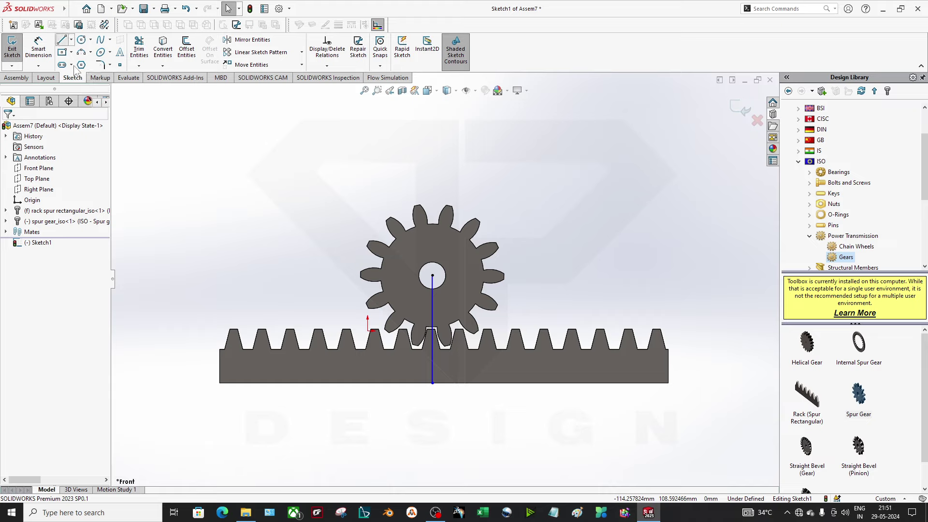
pyautogui.click(432, 383)
pyautogui.click(624, 383)
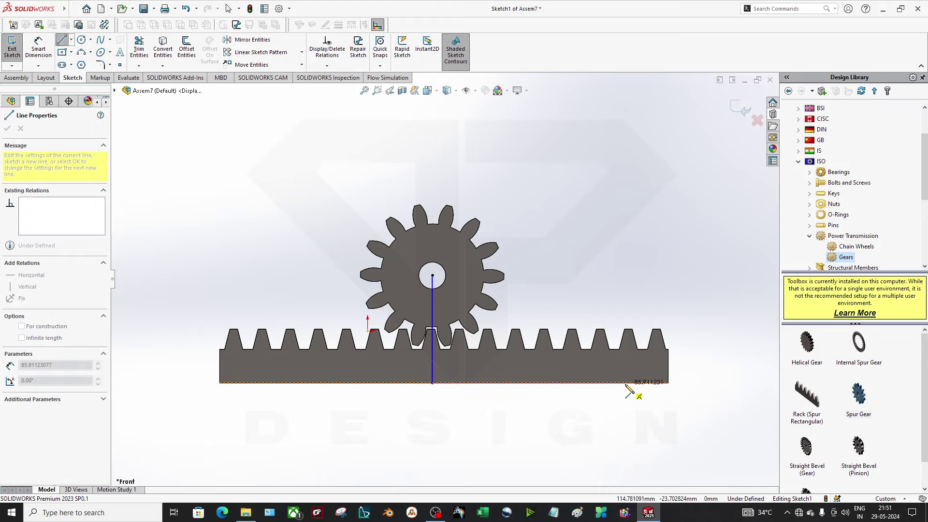
pyautogui.press('Escape')
pyautogui.scroll(3, 537, 404)
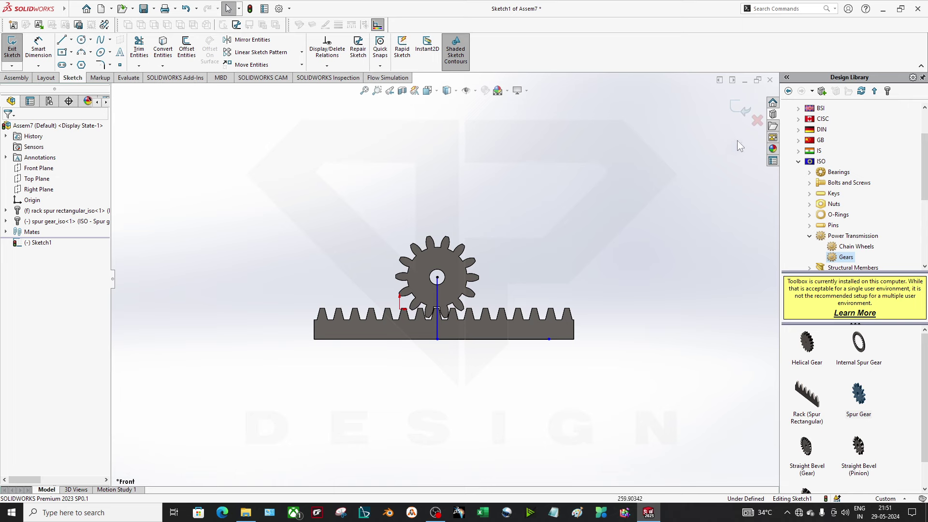
pyautogui.click(741, 108)
# Add a concentric mate between the vertical sketch line's upper endpoint and the spur gear's bore.
pyautogui.scroll(-3, 419, 291)
pyautogui.click(454, 265)
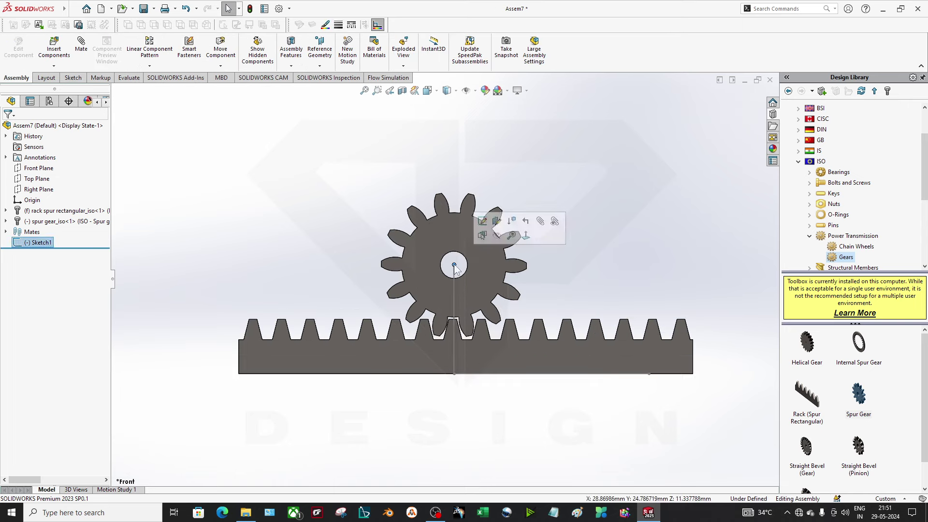
pyautogui.moveTo(455, 269); pyautogui.dragTo(487, 287, button='middle')
pyautogui.click(81, 49)
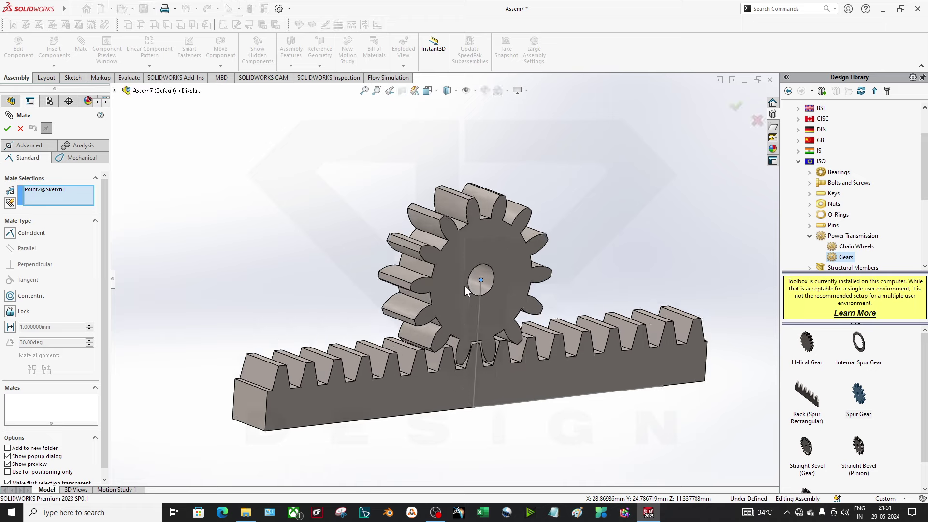
pyautogui.click(489, 278)
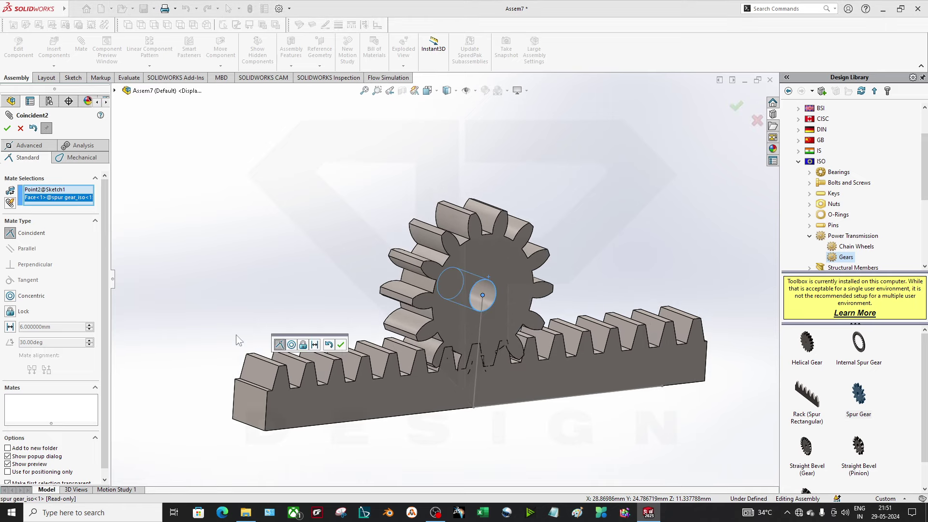
pyautogui.click(292, 344)
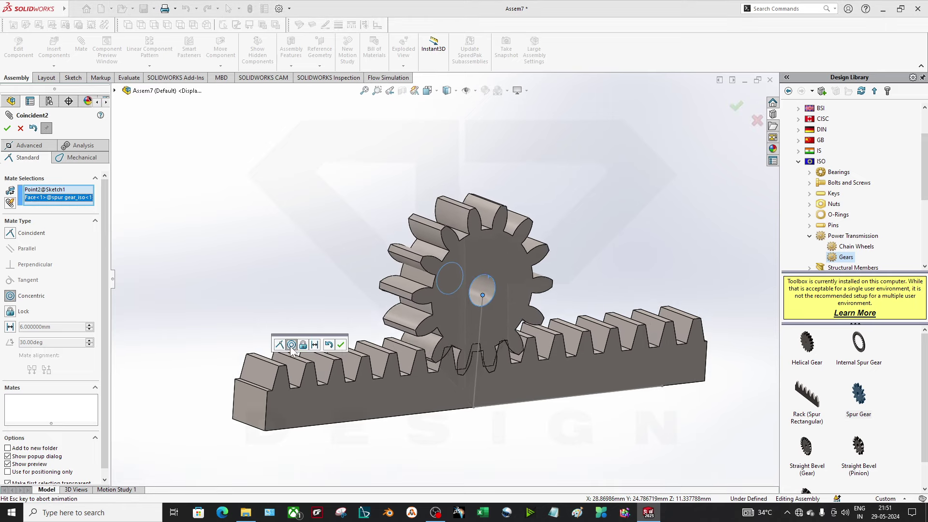
pyautogui.click(342, 346)
# Turn the spur gear slightly about its bore axis in the front view and finish mating.
pyautogui.scroll(-2, 555, 270)
pyautogui.moveTo(484, 325); pyautogui.dragTo(424, 343, button='middle')
pyautogui.press('space')
pyautogui.click(372, 361)
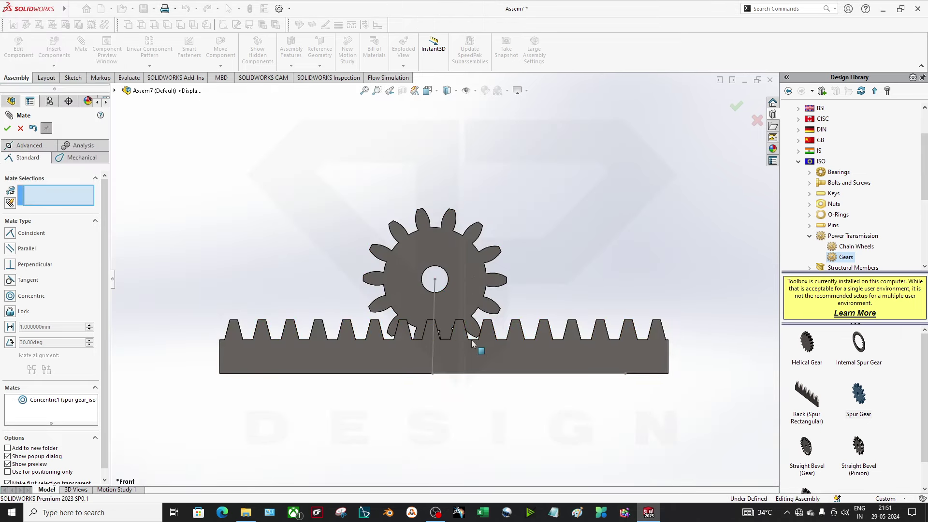
pyautogui.moveTo(476, 316); pyautogui.dragTo(508, 385)
pyautogui.press('Return')
# Float the fixed rack and shift it downward until its teeth mesh with the spur gear's teeth.
pyautogui.click(350, 366)
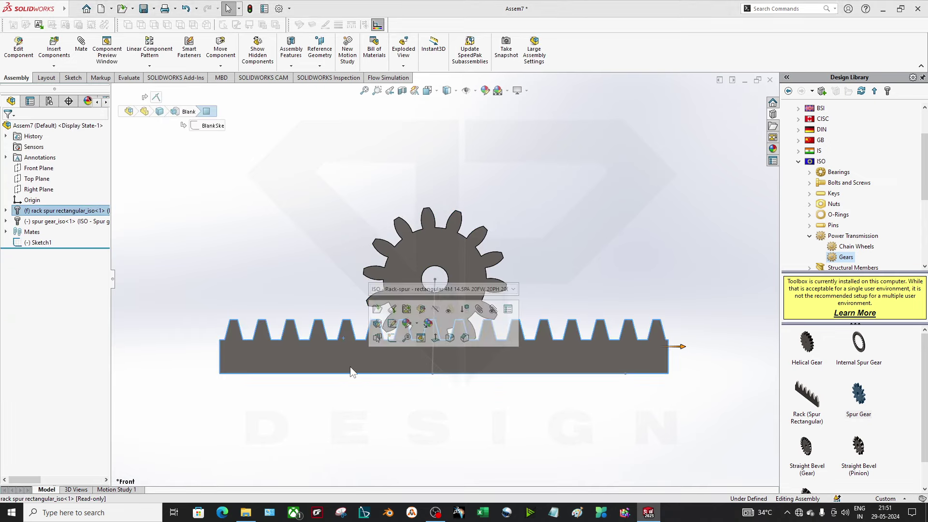
pyautogui.rightClick(350, 366)
pyautogui.click(377, 291)
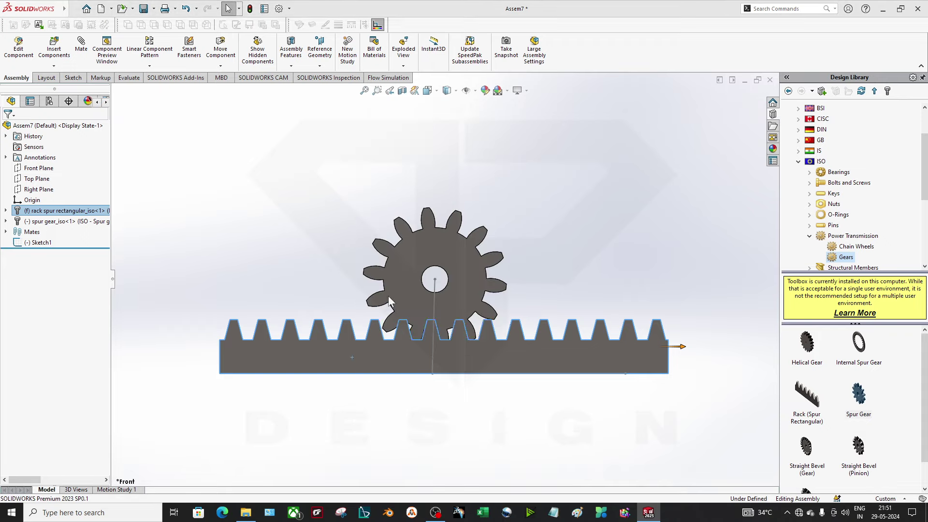
pyautogui.moveTo(386, 368)
pyautogui.mouseDown()
pyautogui.moveTo(387, 392)
pyautogui.moveTo(385, 385)
pyautogui.mouseUp()
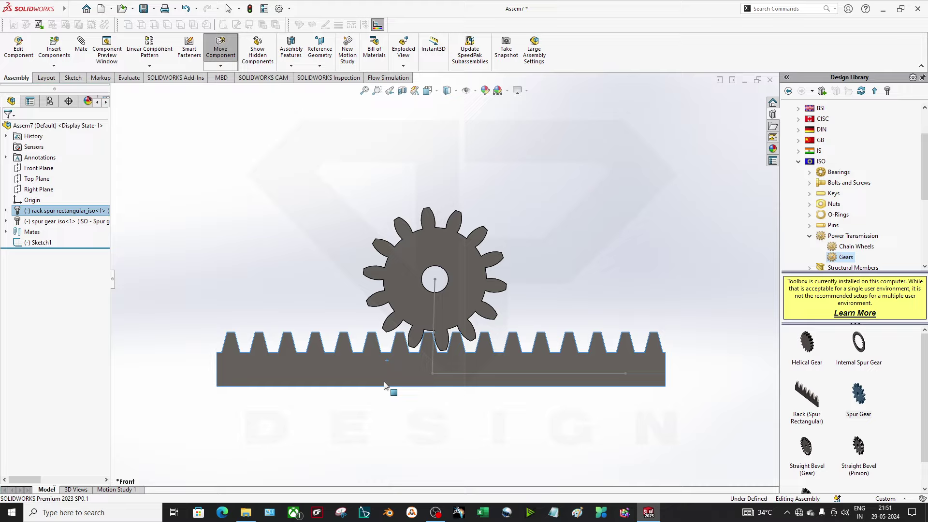
pyautogui.moveTo(385, 385); pyautogui.dragTo(385, 385)
pyautogui.press('Escape')
pyautogui.scroll(-6, 430, 340)
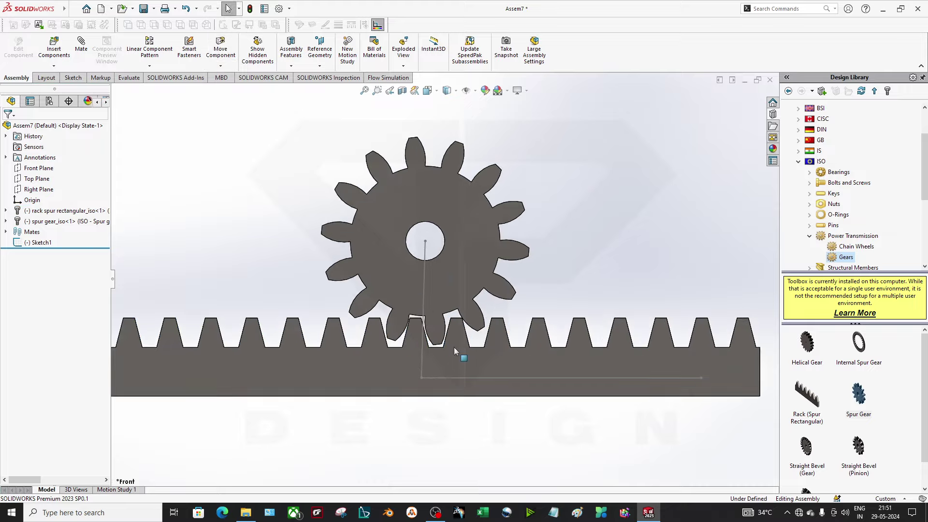
pyautogui.moveTo(416, 323); pyautogui.dragTo(423, 306)
pyautogui.press('f')
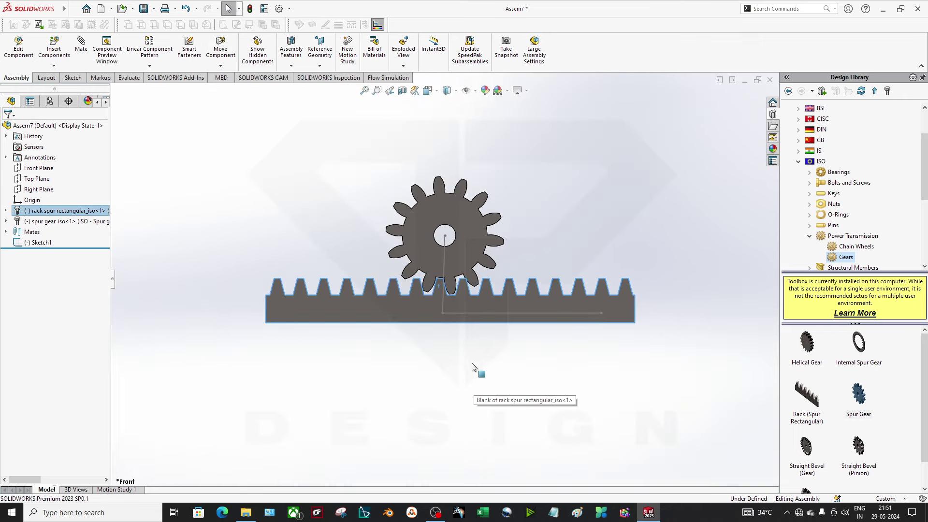
# Hide the assembly sketch containing the vertical and horizontal reference lines.
pyautogui.rightClick(466, 312)
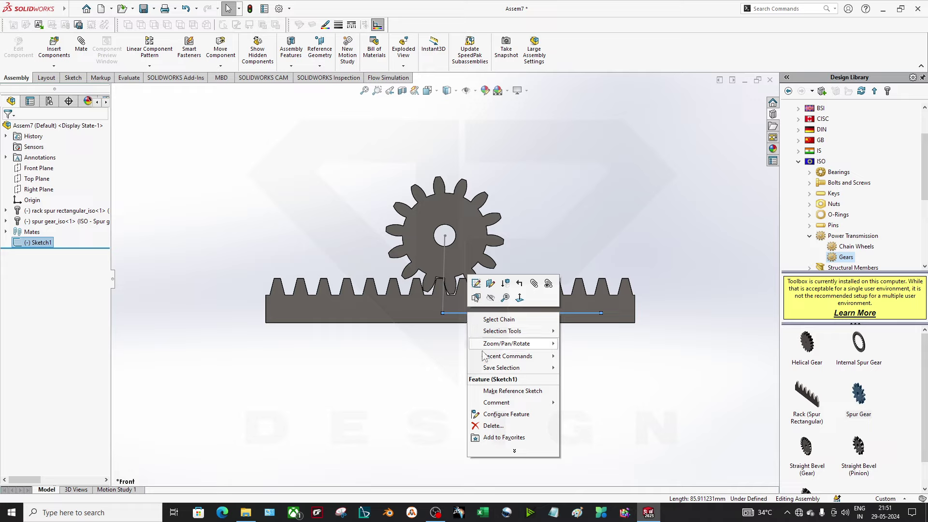
pyautogui.click(503, 299)
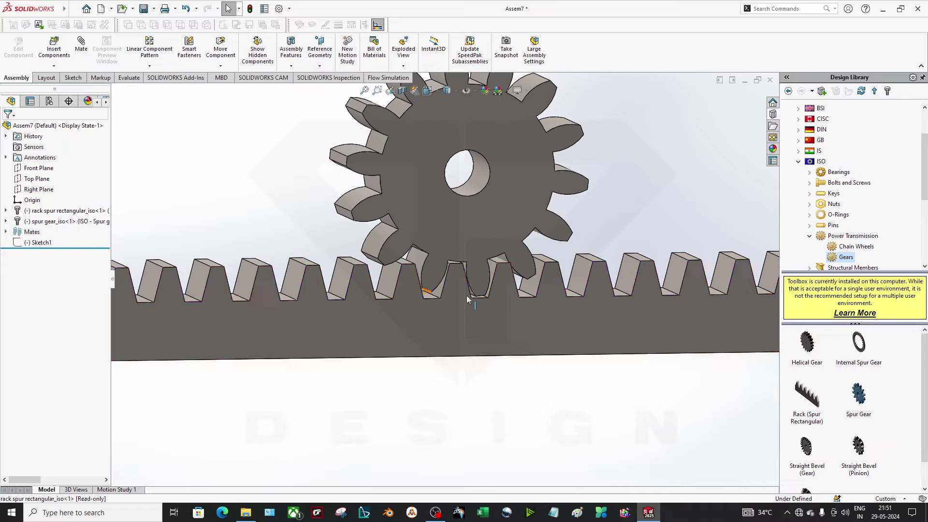
pyautogui.scroll(3, 391, 348)
pyautogui.moveTo(395, 338); pyautogui.dragTo(430, 354, button='middle')
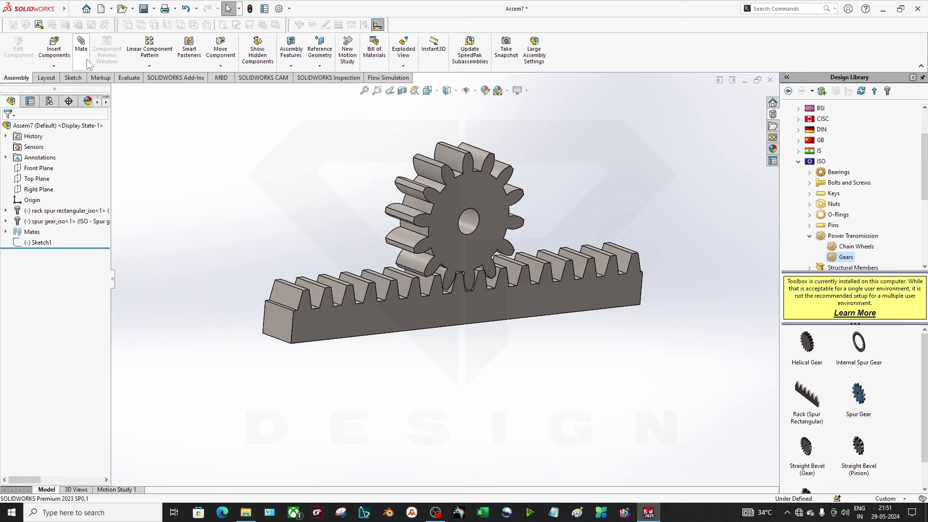
# Add a distance mate of 41.31064315 mm between the spur gear's bore and the rack's bottom face, using the Minimum Distance condition.
pyautogui.click(471, 222)
pyautogui.moveTo(471, 364); pyautogui.dragTo(502, 299, button='middle')
pyautogui.click(475, 306)
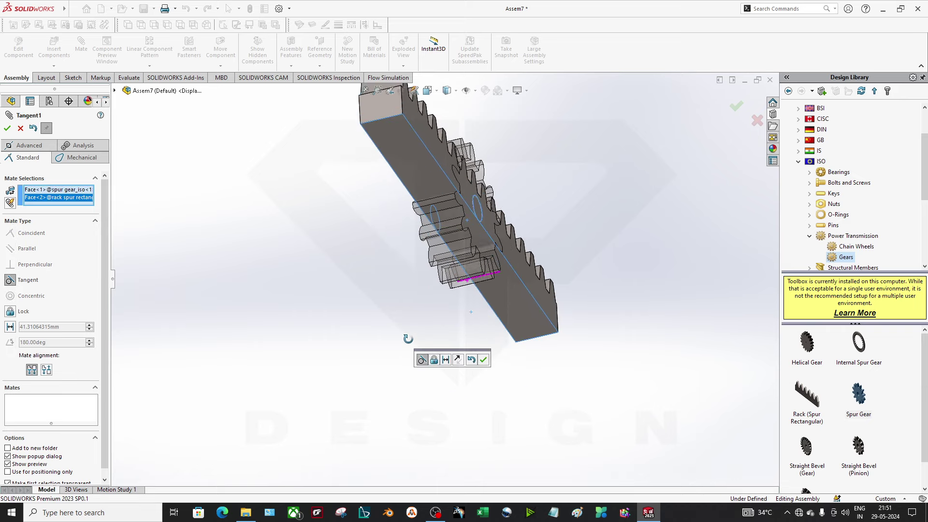
pyautogui.click(11, 326)
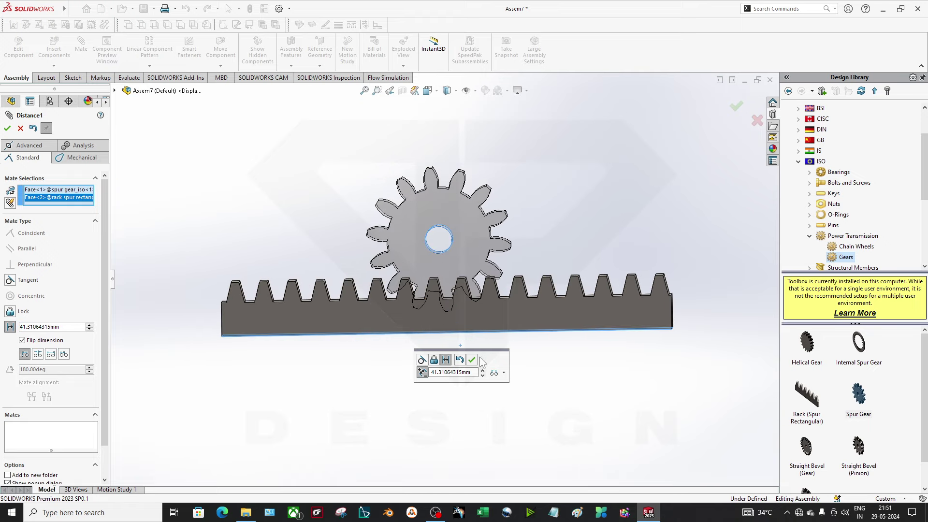
pyautogui.click(89, 325)
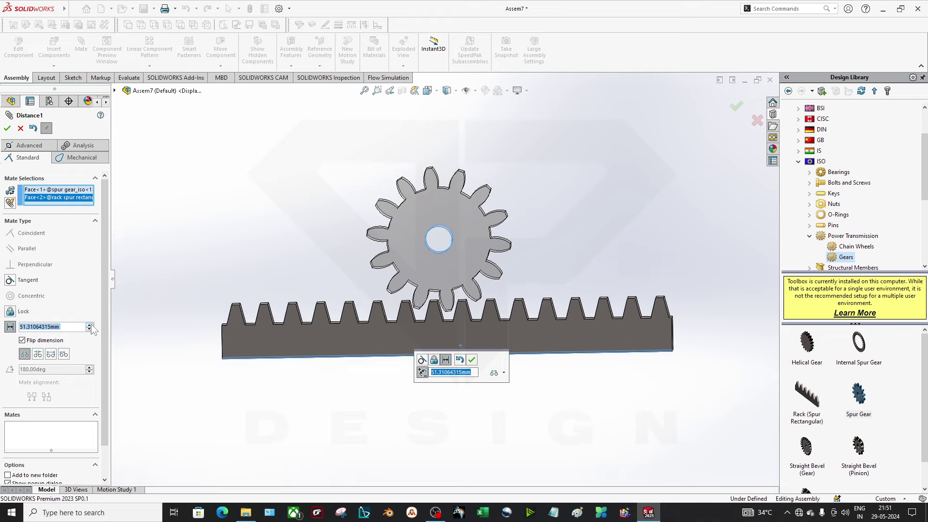
pyautogui.click(89, 329)
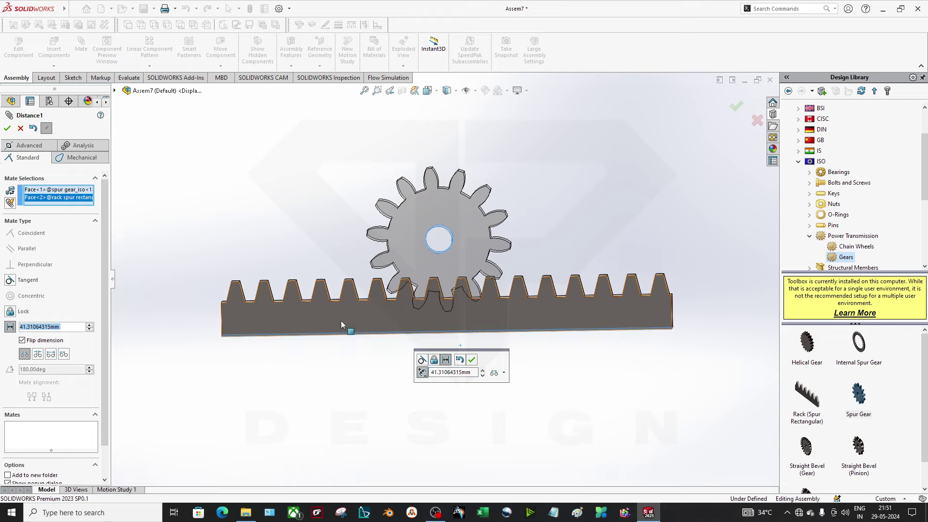
pyautogui.click(37, 354)
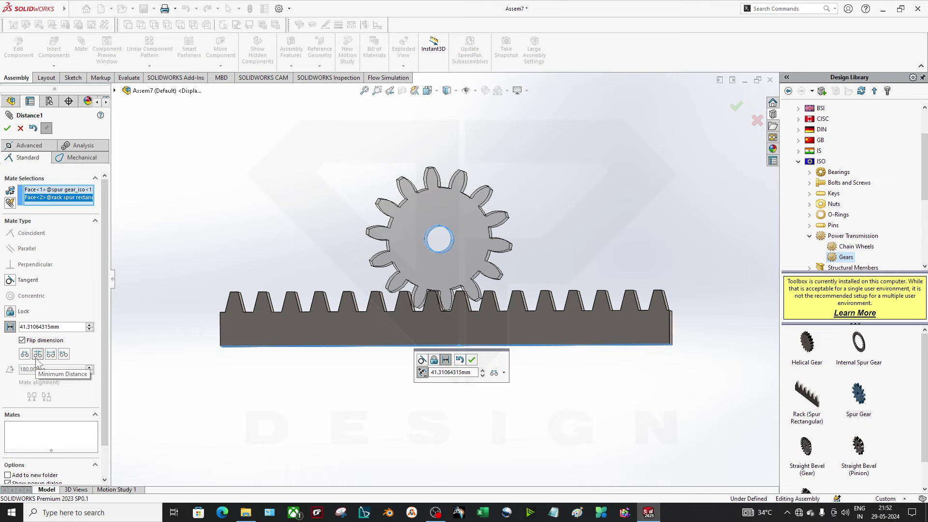
pyautogui.click(7, 128)
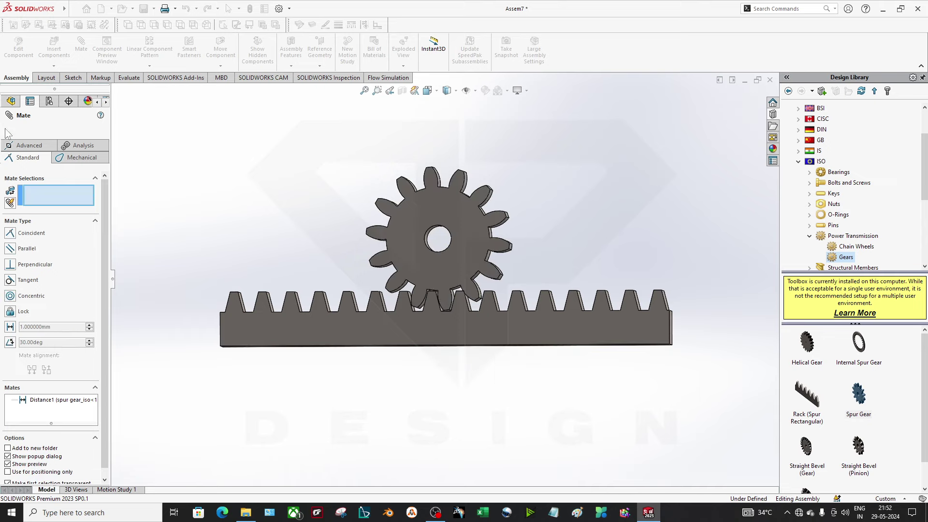
pyautogui.click(5, 129)
# Move the spur gear slightly and examine how its teeth sit against the rack in the front view.
pyautogui.moveTo(345, 255); pyautogui.dragTo(422, 300, button='middle')
pyautogui.press('space')
pyautogui.click(410, 365)
pyautogui.click(441, 300)
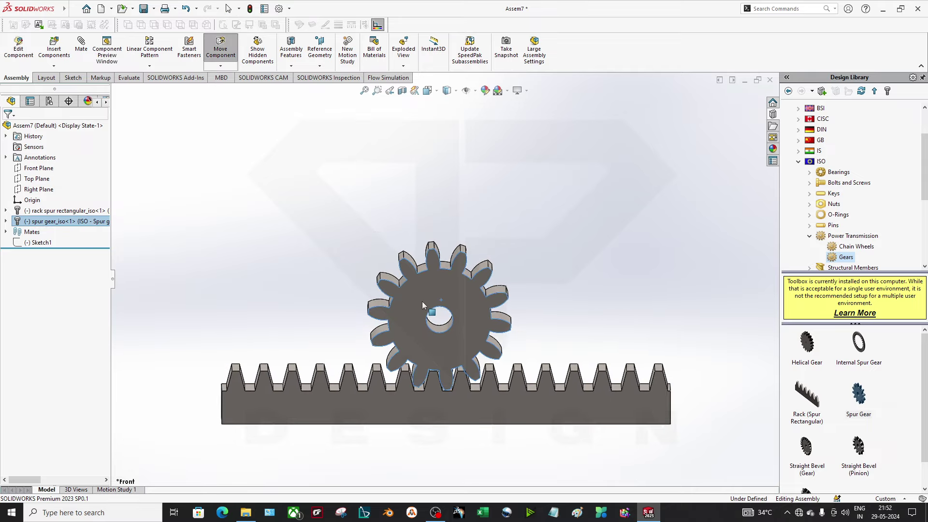
pyautogui.press('space')
pyautogui.click(379, 350)
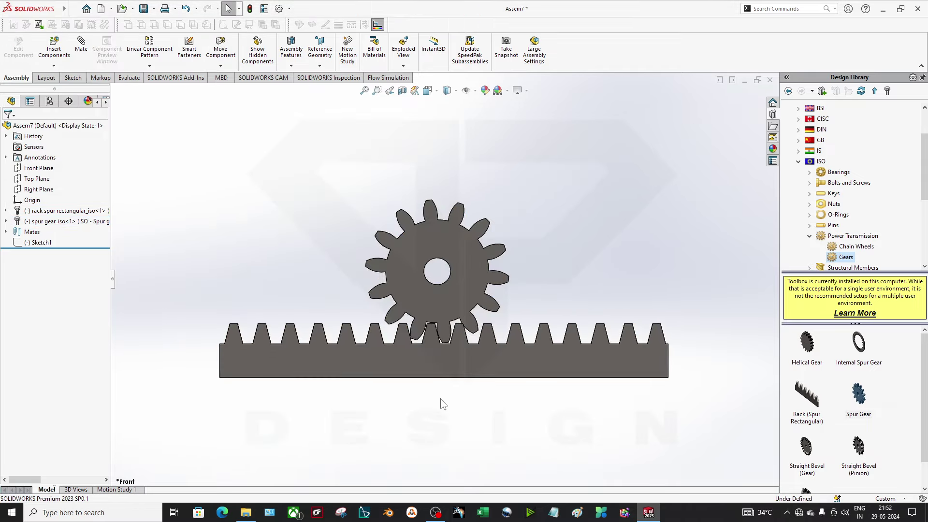
# Add a coincident mate between the rack's front face and the spur gear's front face, and finish mating.
pyautogui.click(439, 369)
pyautogui.moveTo(439, 369); pyautogui.dragTo(460, 414, button='middle')
pyautogui.click(464, 435)
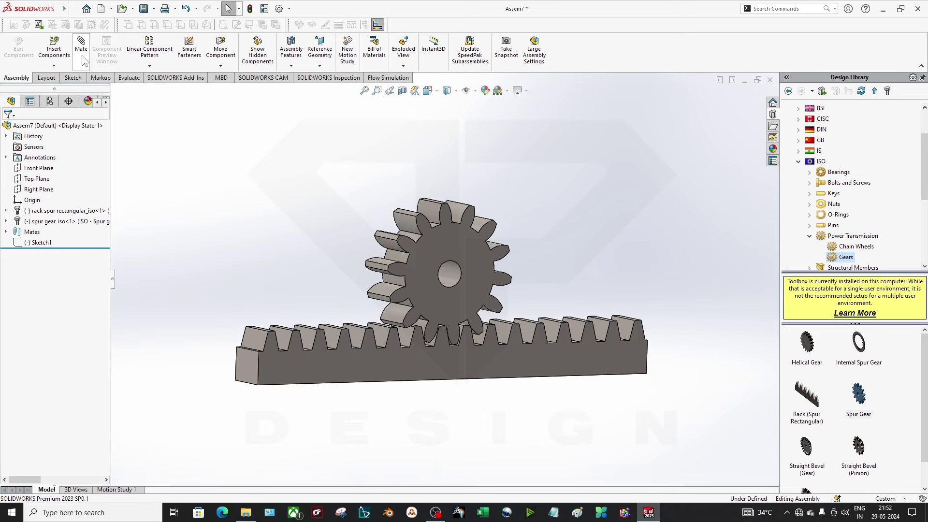
pyautogui.click(366, 371)
pyautogui.click(435, 304)
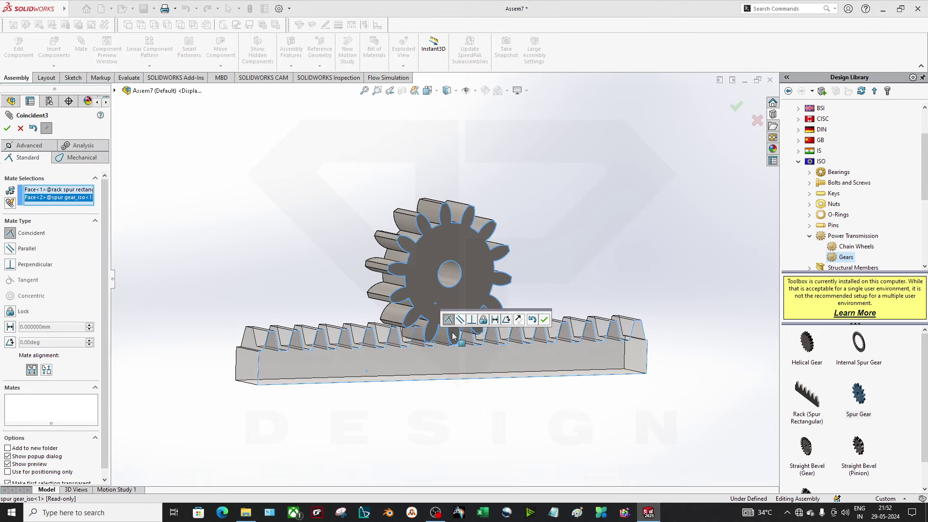
pyautogui.click(544, 320)
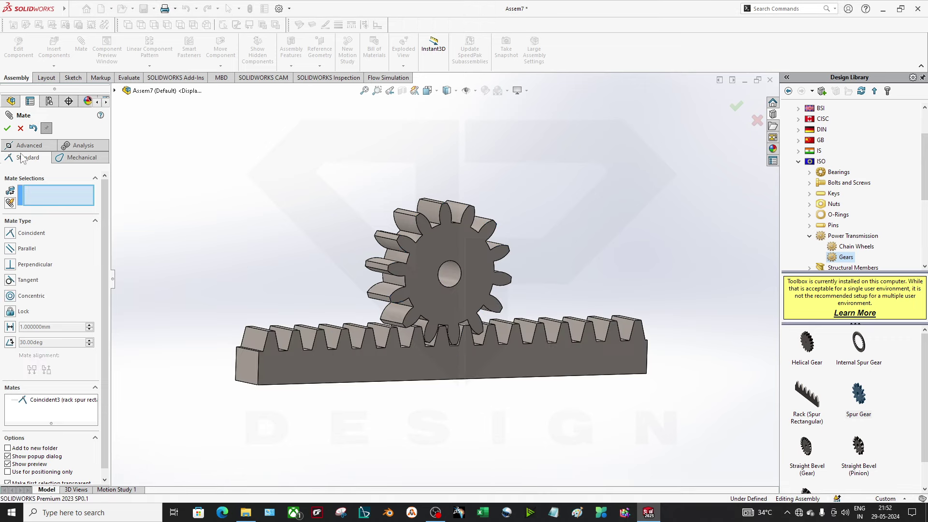
pyautogui.click(7, 129)
# Test the rack's freedom by moving it, and undo the move.
pyautogui.moveTo(519, 398); pyautogui.dragTo(478, 386, button='middle')
pyautogui.moveTo(483, 371); pyautogui.dragTo(497, 343)
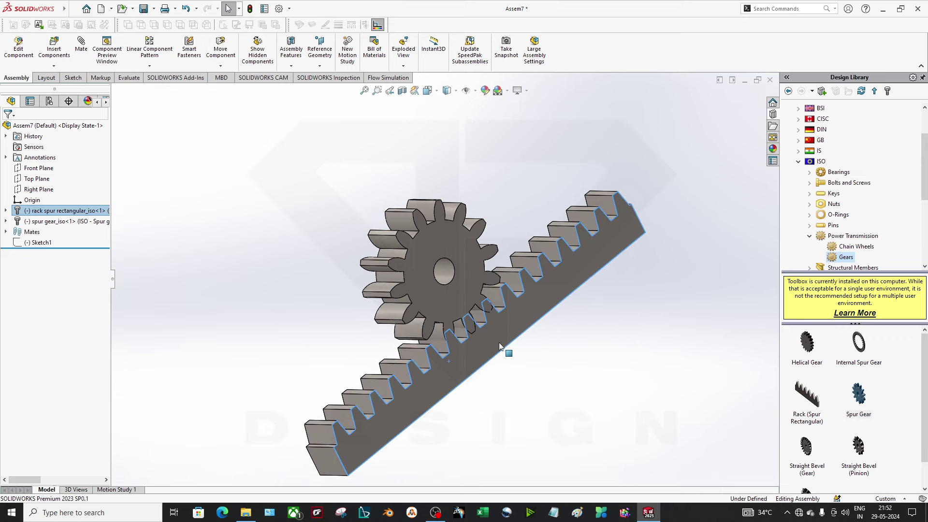
pyautogui.hotkey('ctrl', 'z')
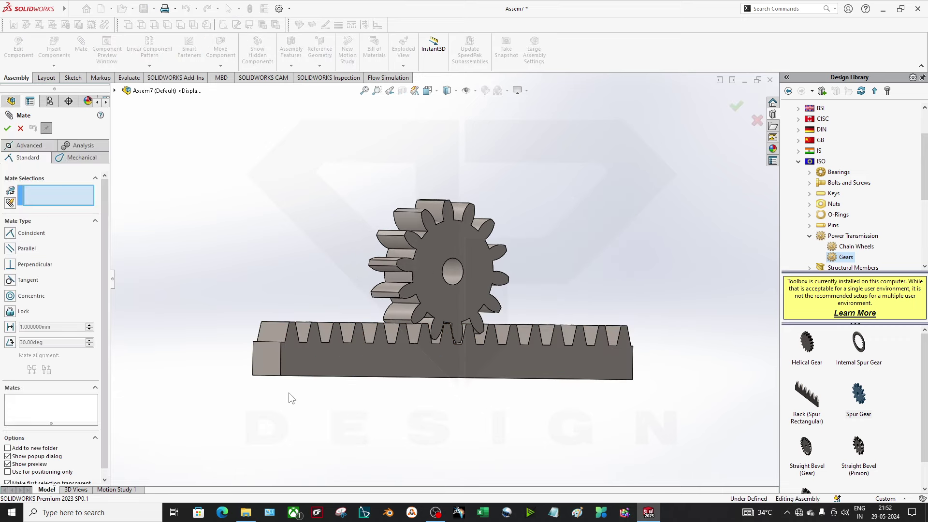
# Add a parallel mate between the rack's bottom face and the assembly's Top Plane.
pyautogui.moveTo(290, 393); pyautogui.dragTo(389, 286, button='middle')
pyautogui.click(385, 319)
pyautogui.moveTo(385, 319); pyautogui.dragTo(309, 368, button='middle')
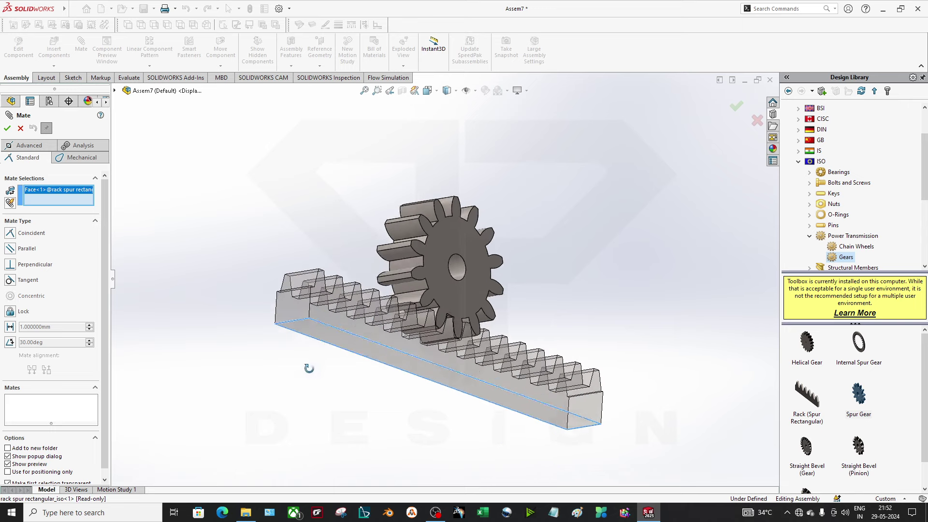
pyautogui.click(115, 90)
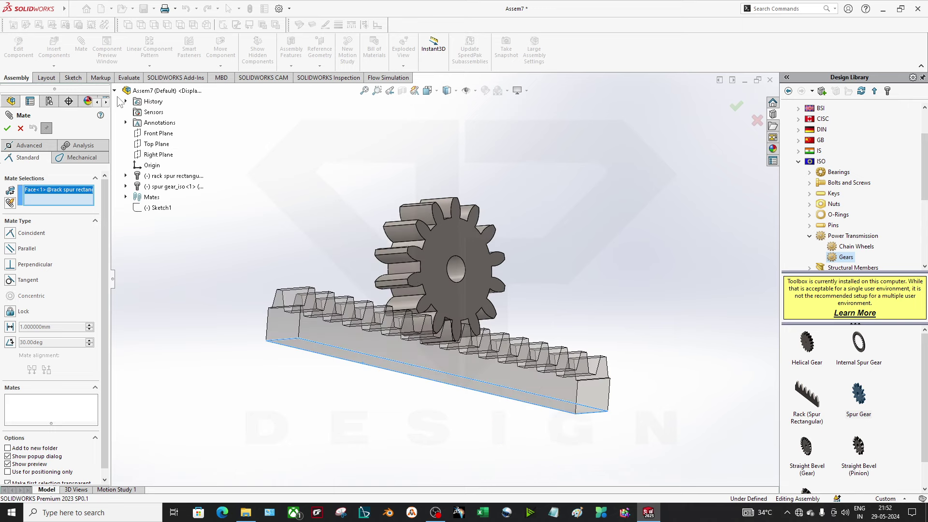
pyautogui.click(150, 146)
pyautogui.click(13, 250)
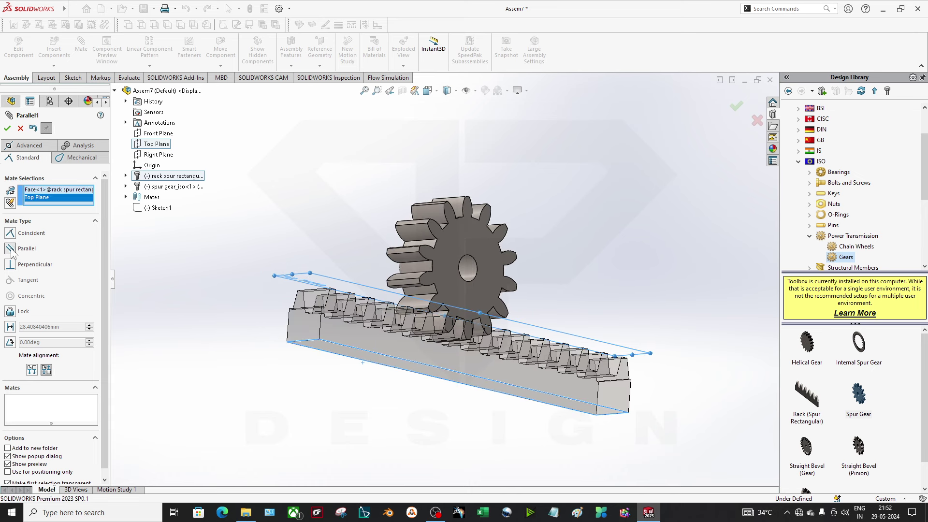
pyautogui.click(7, 128)
pyautogui.press('Escape')
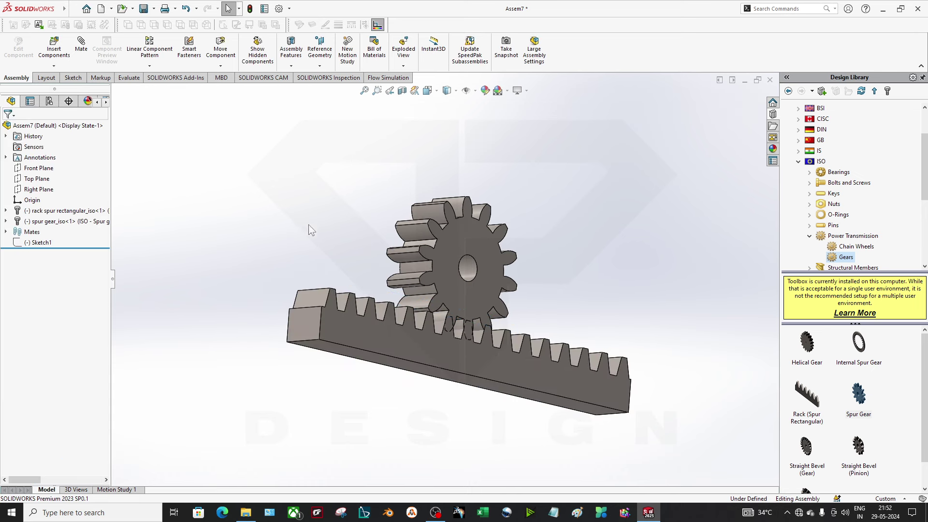
# Slide the rack lengthwise and turn the spur gear in the front view to test the remaining motion.
pyautogui.moveTo(428, 287); pyautogui.dragTo(404, 302, button='middle')
pyautogui.moveTo(484, 347); pyautogui.dragTo(449, 344)
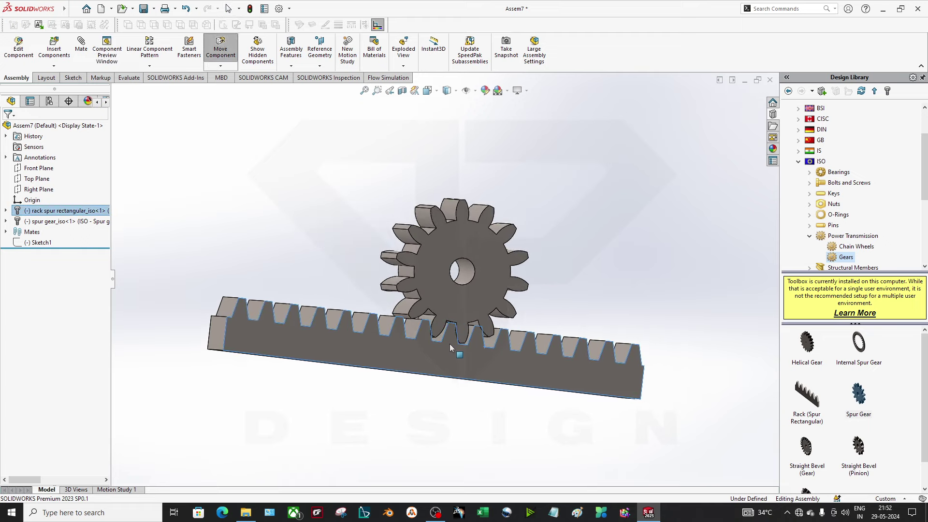
pyautogui.click(450, 297)
pyautogui.moveTo(450, 297); pyautogui.dragTo(424, 289, button='middle')
pyautogui.press('space')
pyautogui.click(387, 341)
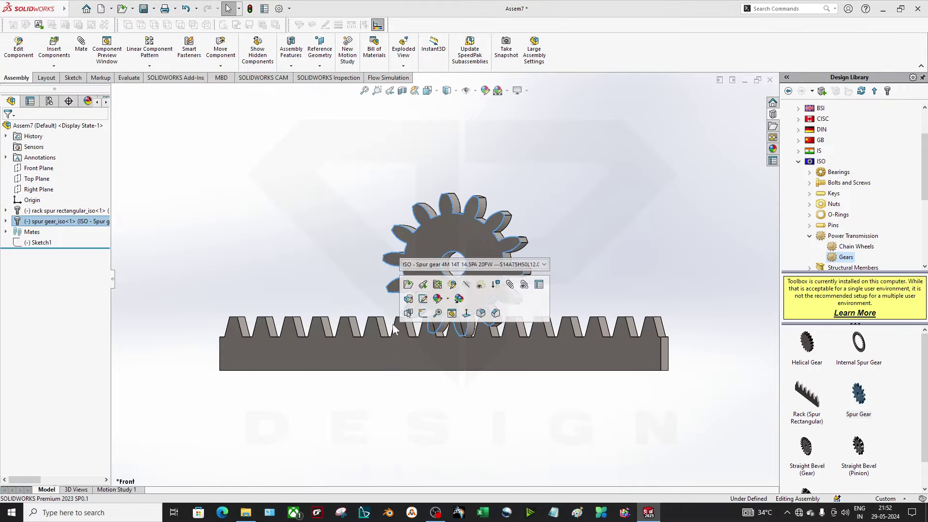
pyautogui.press('space')
pyautogui.click(383, 325)
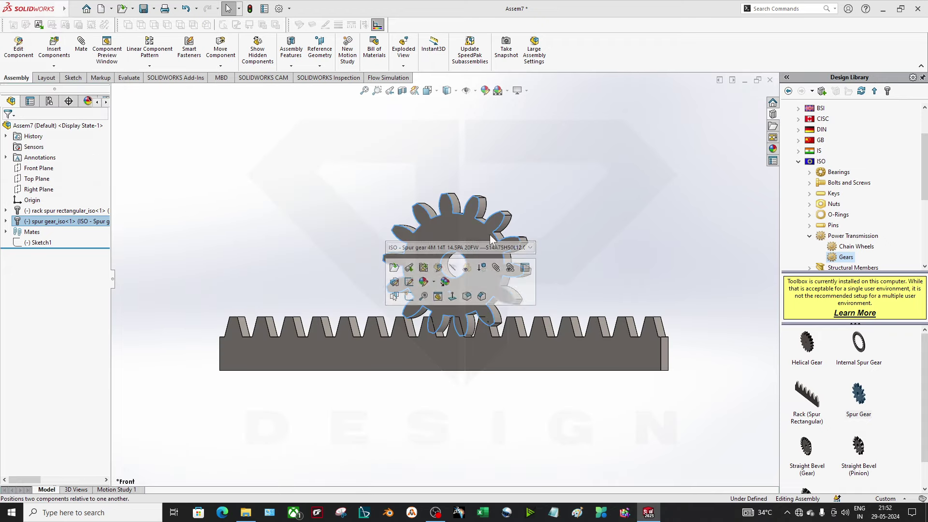
pyautogui.moveTo(487, 231); pyautogui.dragTo(494, 260)
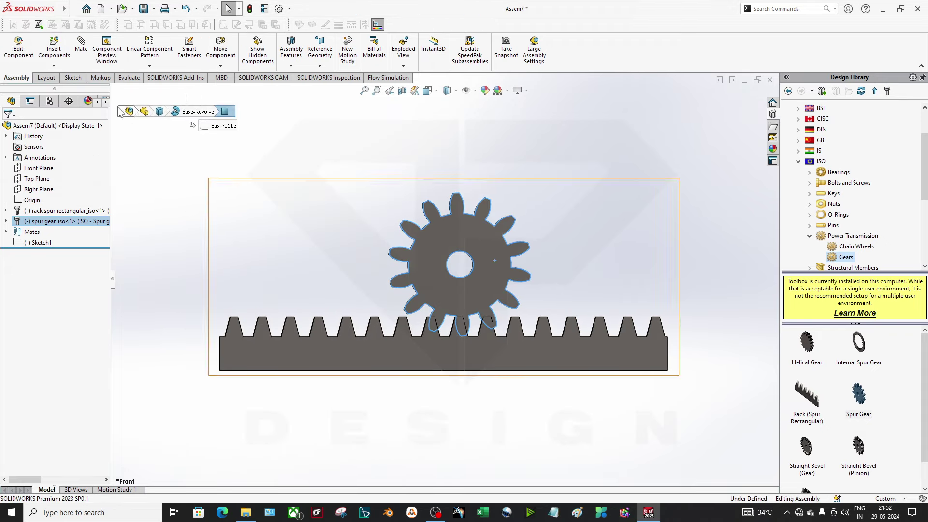
# Add a coincident mate between the spur gear's front face and the assembly's Front Plane.
pyautogui.click(75, 57)
pyautogui.moveTo(267, 201); pyautogui.dragTo(306, 223, button='middle')
pyautogui.click(114, 90)
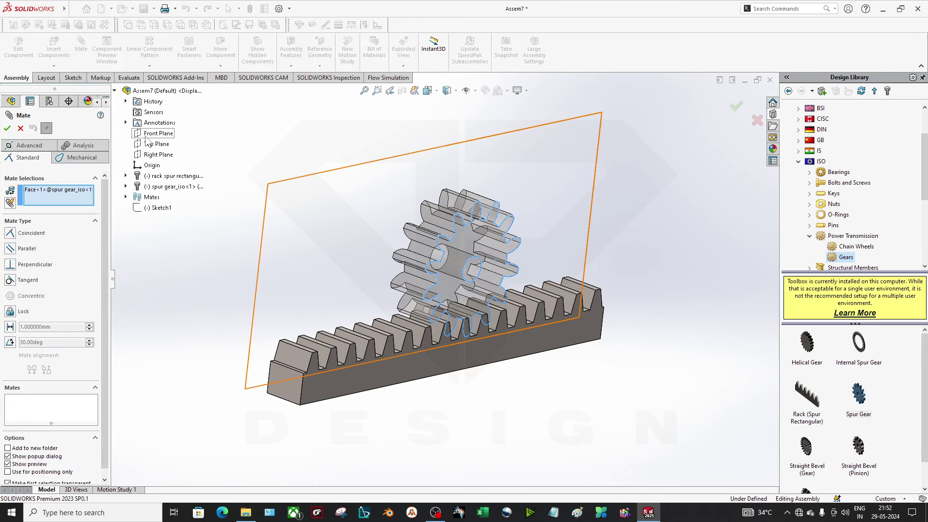
pyautogui.click(146, 137)
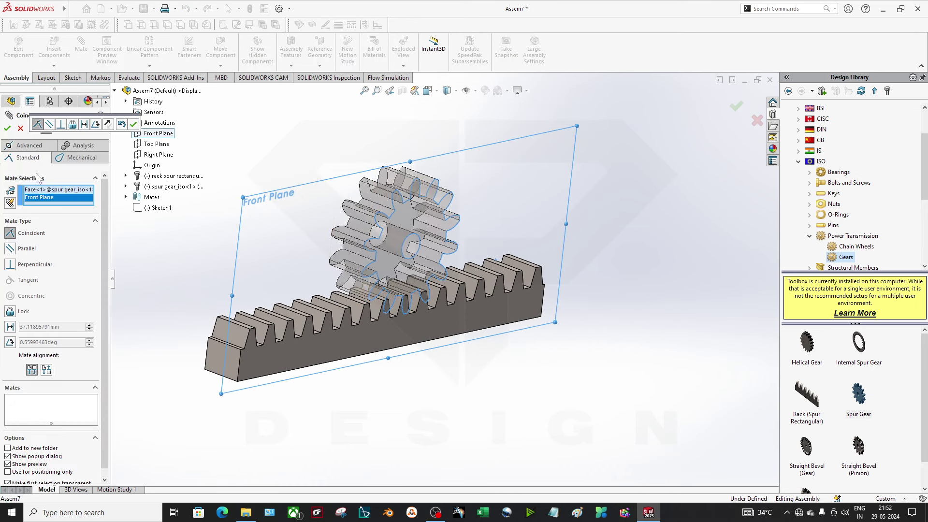
pyautogui.click(7, 128)
pyautogui.click(7, 128)
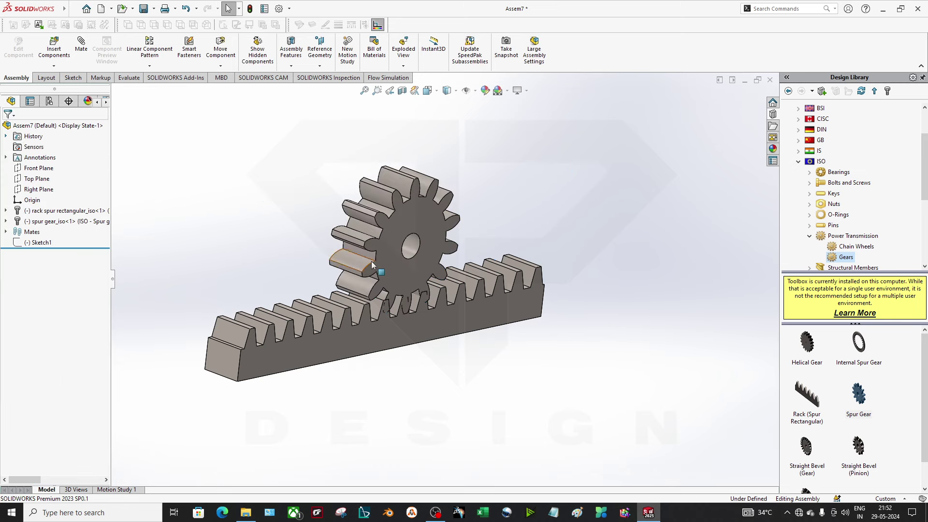
# Turn the spur gear and slide the rack in the front view so the lowest gear tooth sits between two rack teeth.
pyautogui.press('space')
pyautogui.click(414, 343)
pyautogui.click(412, 262)
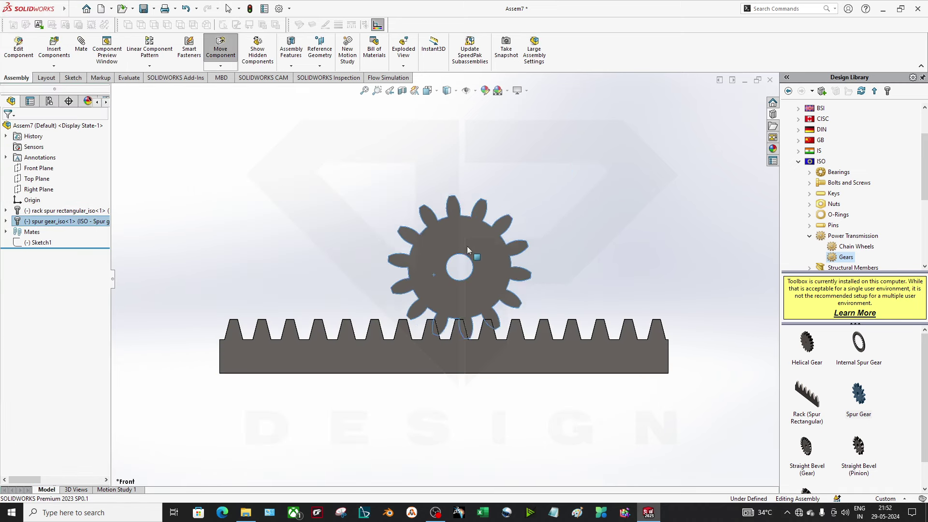
pyautogui.moveTo(439, 350); pyautogui.dragTo(478, 339)
pyautogui.scroll(-1, 488, 345)
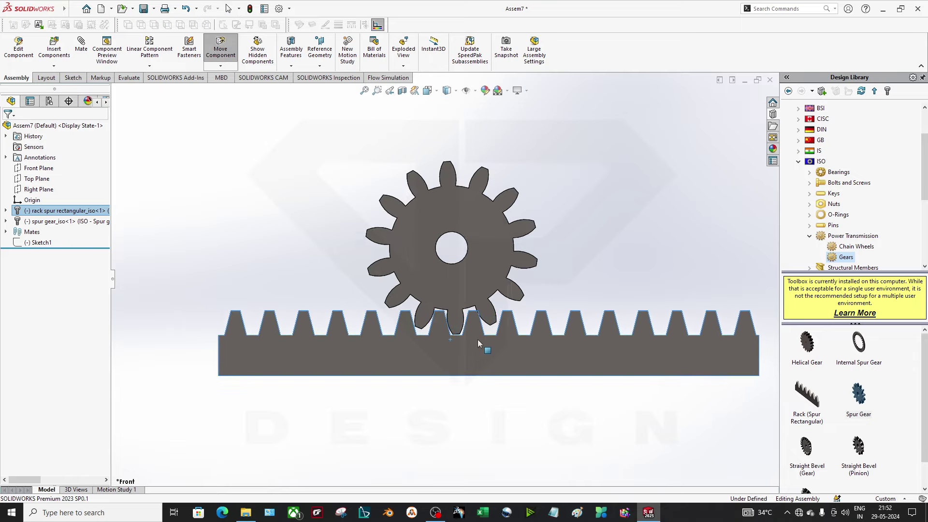
pyautogui.press('Escape')
pyautogui.scroll(-4, 442, 321)
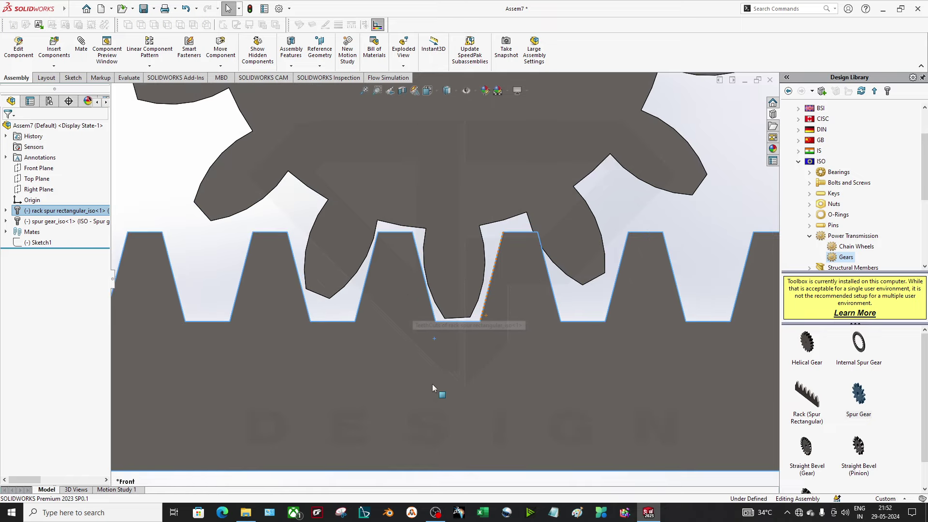
pyautogui.press('Escape')
# Nudge the rack lengthwise to fine-tune its tooth alignment with the spur gear.
pyautogui.scroll(3, 412, 305)
pyautogui.scroll(4, 413, 305)
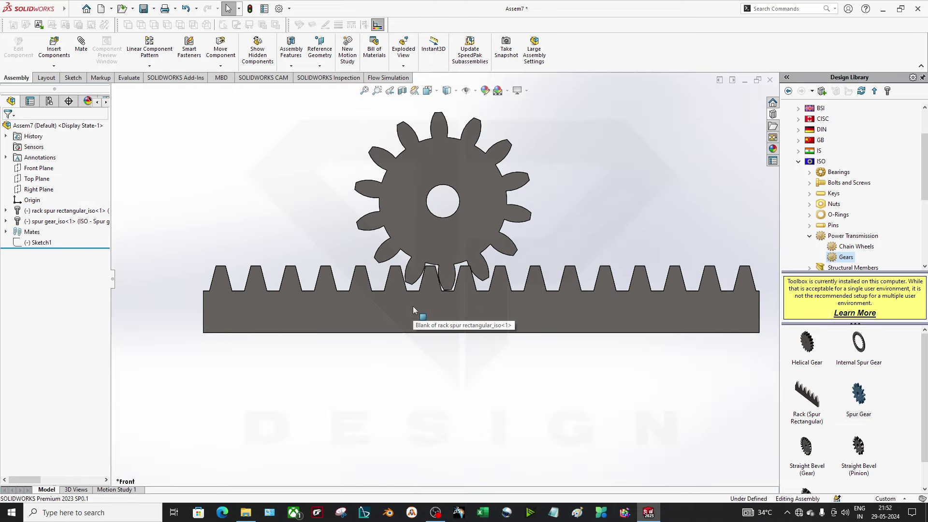
pyautogui.scroll(-6, 459, 273)
pyautogui.moveTo(452, 290); pyautogui.dragTo(449, 296)
pyautogui.press('Escape')
pyautogui.scroll(2, 486, 338)
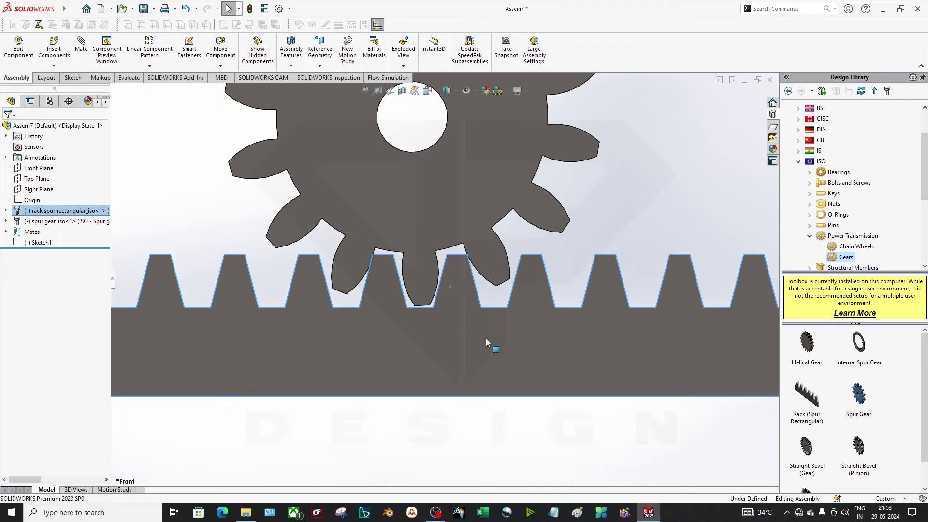
pyautogui.scroll(3, 386, 256)
# Edit the distance mate between the spur gear's bore and the rack's bottom face, setting it to 40 mm.
pyautogui.moveTo(398, 289); pyautogui.dragTo(433, 304, button='middle')
pyautogui.click(6, 232)
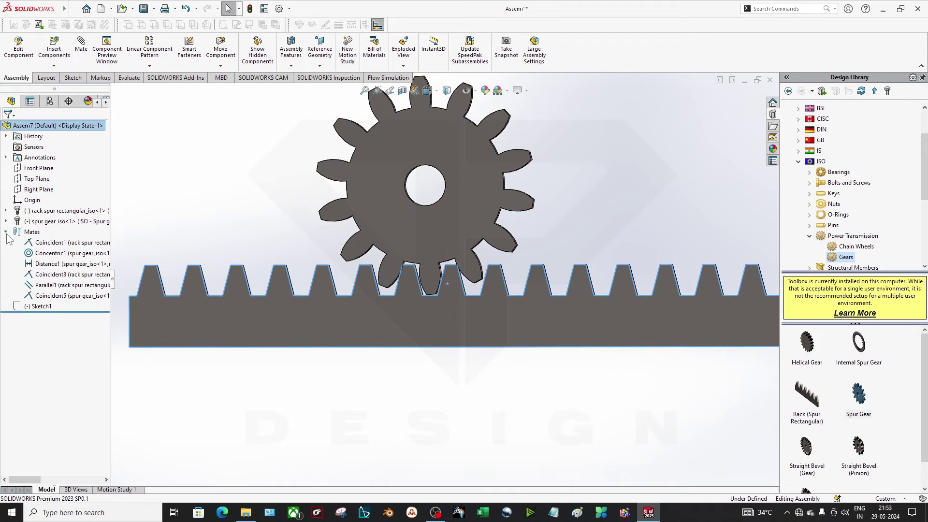
pyautogui.rightClick(55, 263)
pyautogui.click(65, 241)
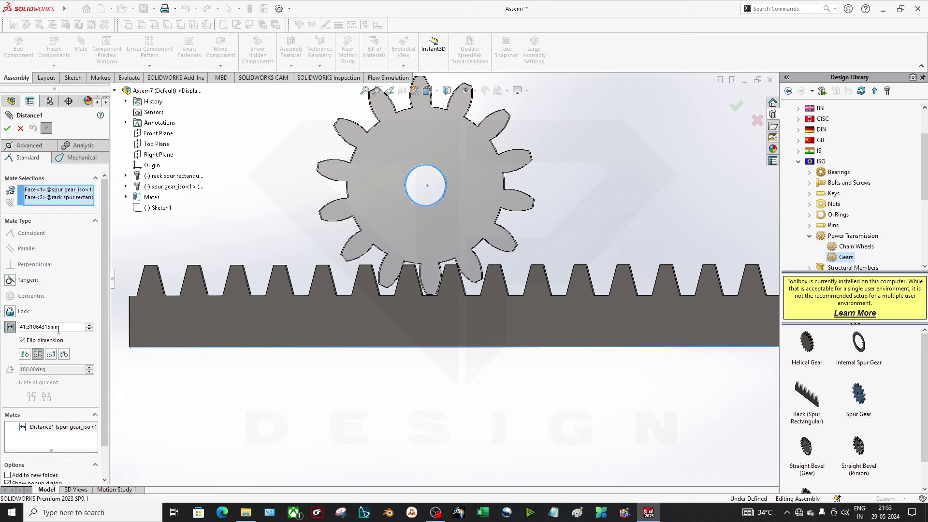
pyautogui.write('40')
pyautogui.press('Return')
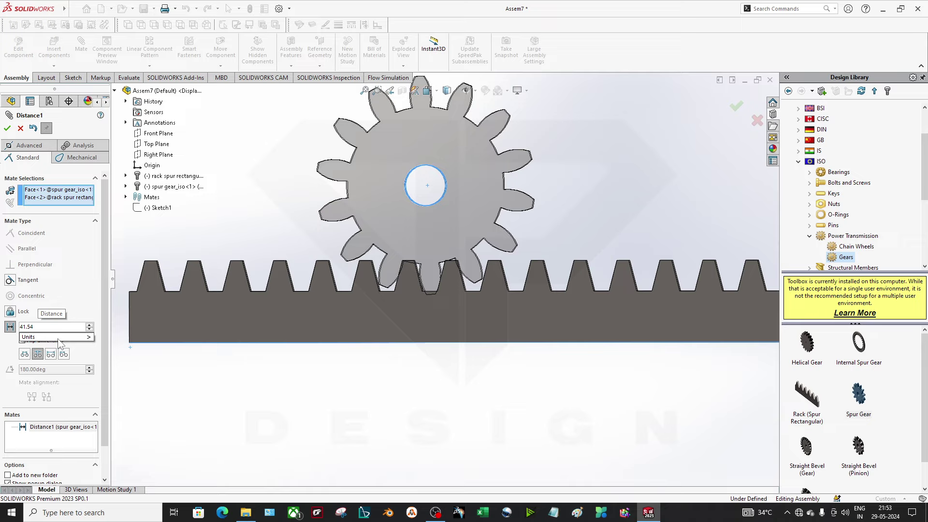
# Change the distance between the gear bore and the rack's bottom face to 41.54 mm.
pyautogui.write('41.54')
pyautogui.press('Return')
pyautogui.click(58, 340)
# Check the clearance between the meshing teeth and set the mate distance to 42 mm.
pyautogui.scroll(-5, 447, 271)
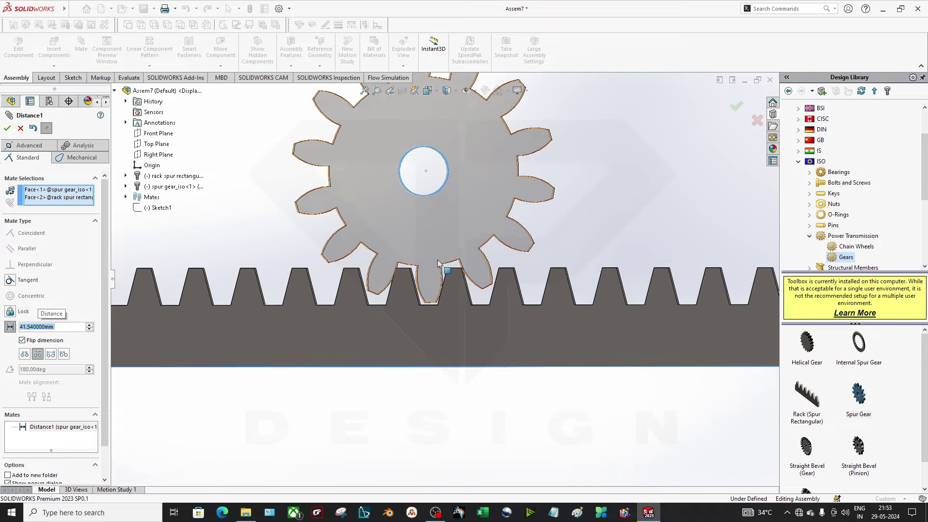
pyautogui.moveTo(447, 268); pyautogui.dragTo(448, 270, button='middle')
pyautogui.moveTo(449, 269); pyautogui.dragTo(447, 269)
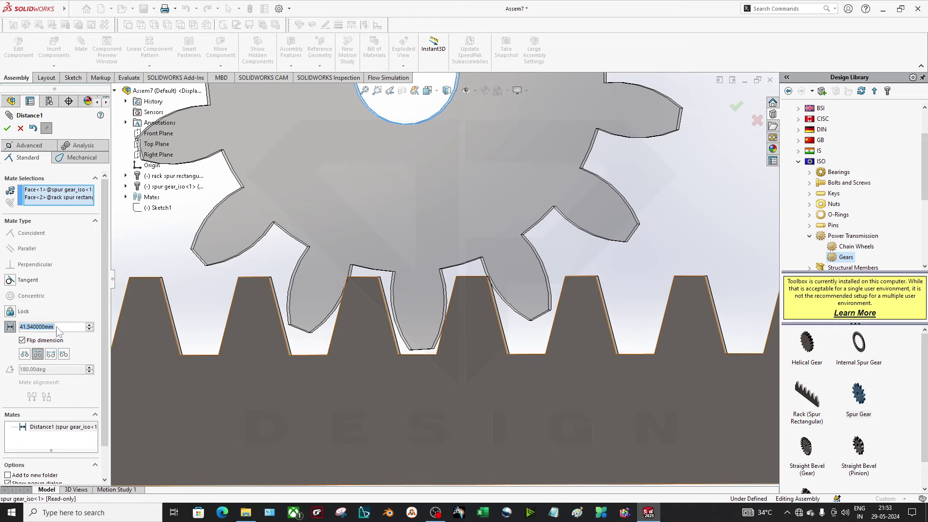
pyautogui.write('42')
pyautogui.press('Return')
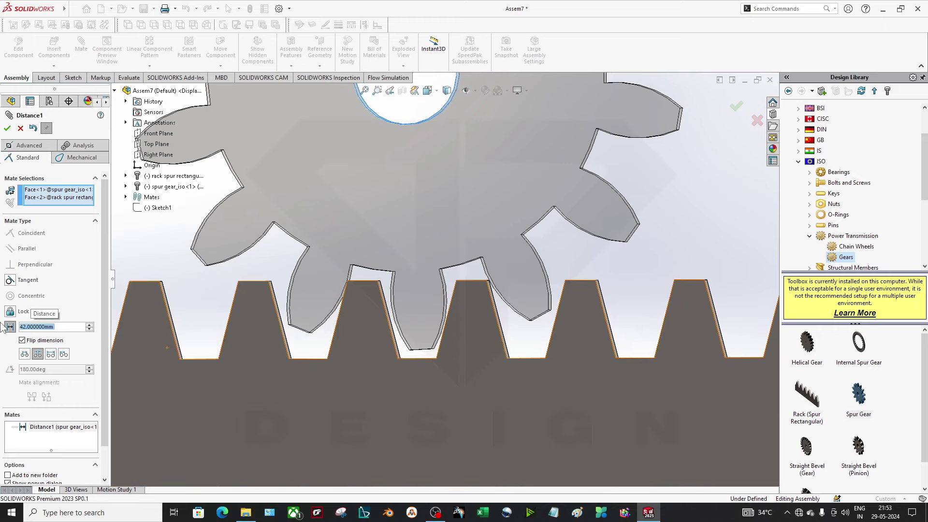
# Accept the 42 mm distance mate between the spur gear's bore and the rack's bottom face.
pyautogui.moveTo(439, 325); pyautogui.dragTo(387, 355, button='middle')
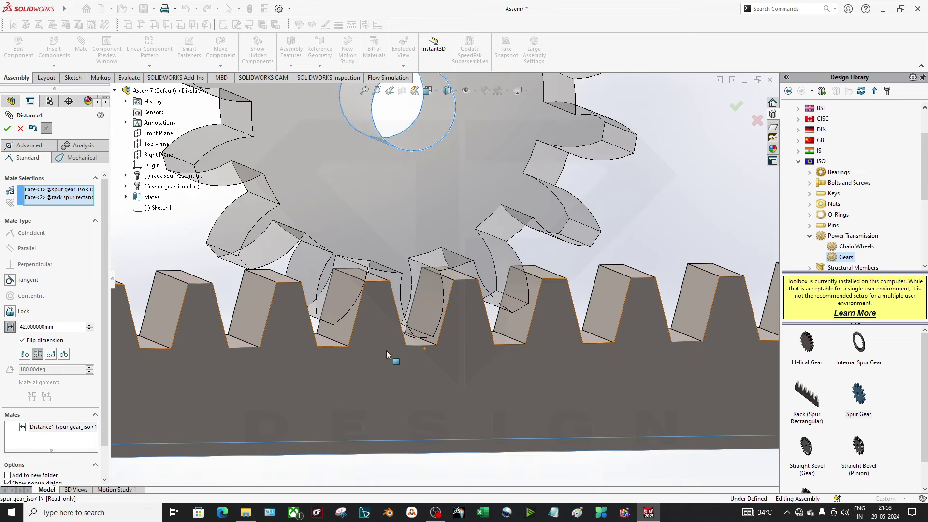
pyautogui.click(7, 128)
pyautogui.moveTo(459, 290); pyautogui.dragTo(465, 302, button='middle')
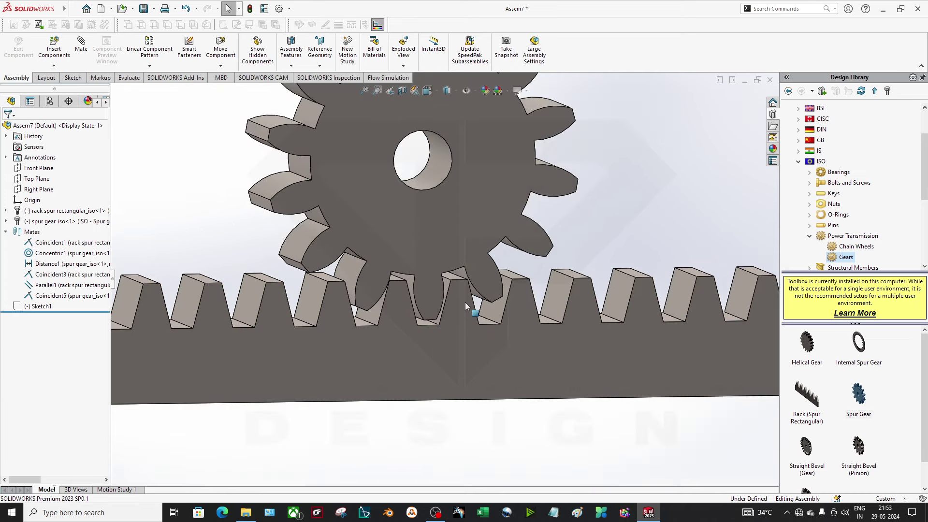
# Examine the tooth engagement between the spur gear and the rack in the front view.
pyautogui.press('space')
pyautogui.click(375, 361)
pyautogui.scroll(-3, 387, 326)
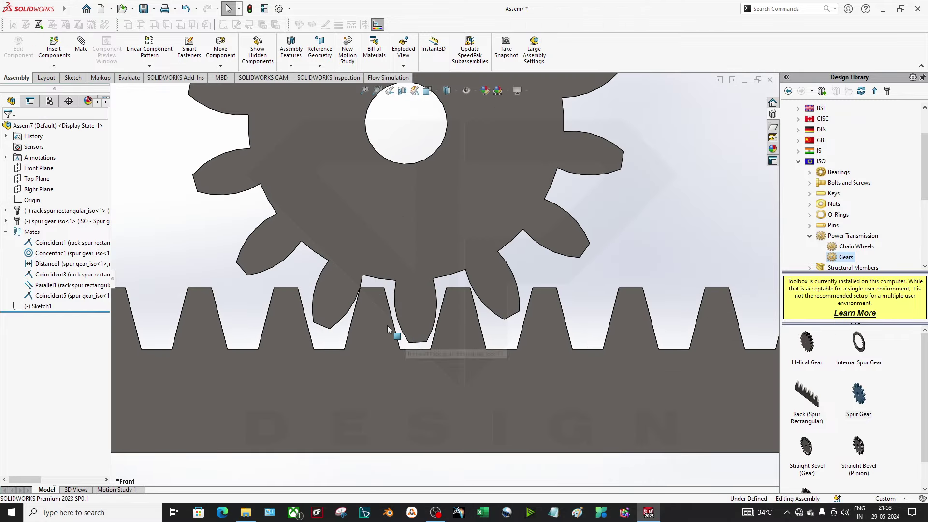
pyautogui.click(378, 305)
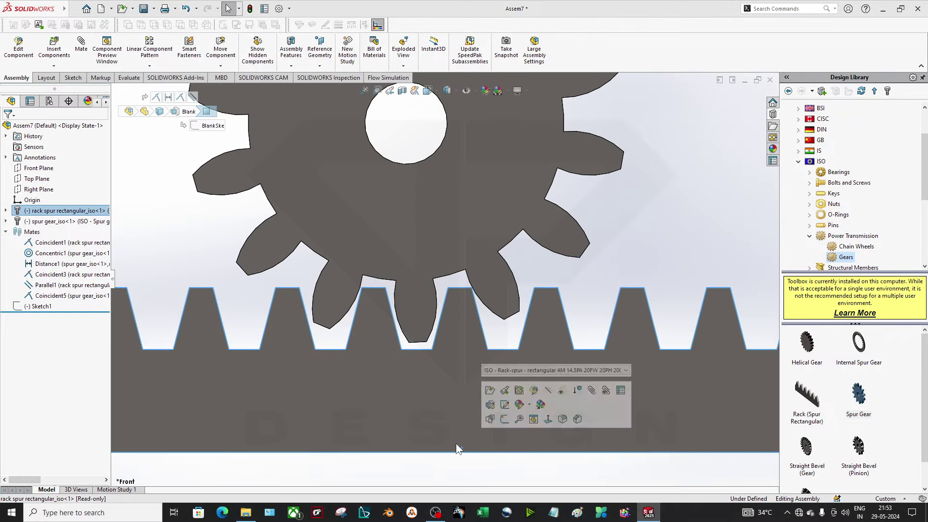
pyautogui.scroll(4, 456, 443)
pyautogui.click(576, 231)
pyautogui.scroll(1, 535, 262)
pyautogui.moveTo(534, 261); pyautogui.dragTo(549, 269, button='middle')
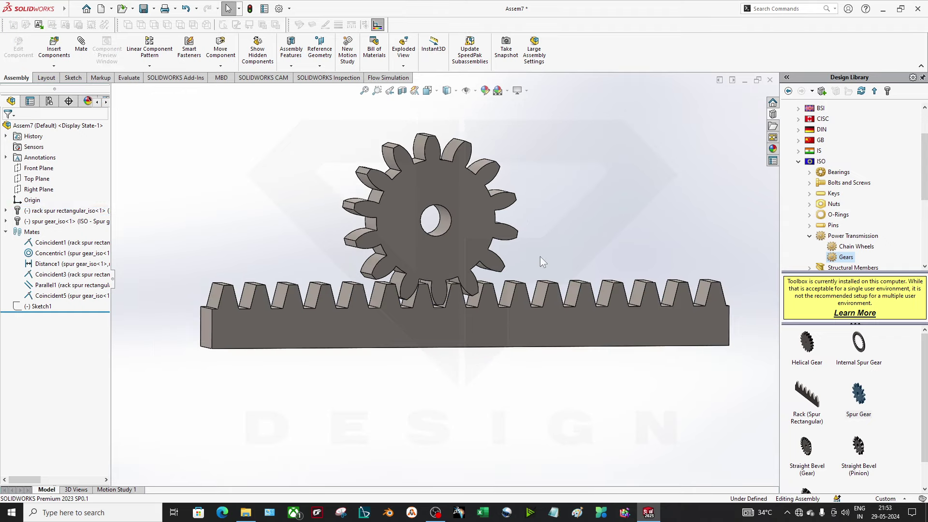
pyautogui.press('space')
pyautogui.click(383, 321)
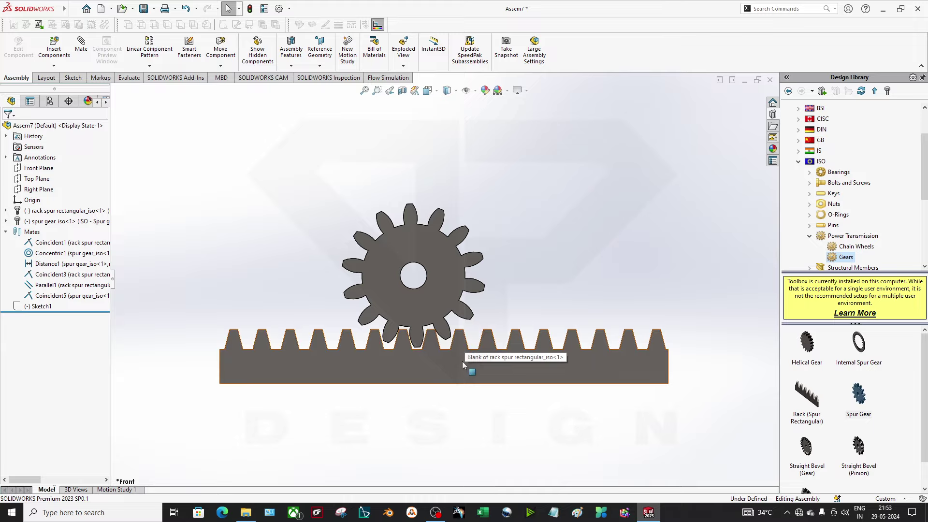
# Move the rack lengthwise by about one tooth pitch beneath the spur gear.
pyautogui.moveTo(435, 314)
pyautogui.mouseDown()
pyautogui.moveTo(388, 306)
pyautogui.moveTo(454, 328)
pyautogui.moveTo(447, 333)
pyautogui.moveTo(445, 322)
pyautogui.mouseUp()
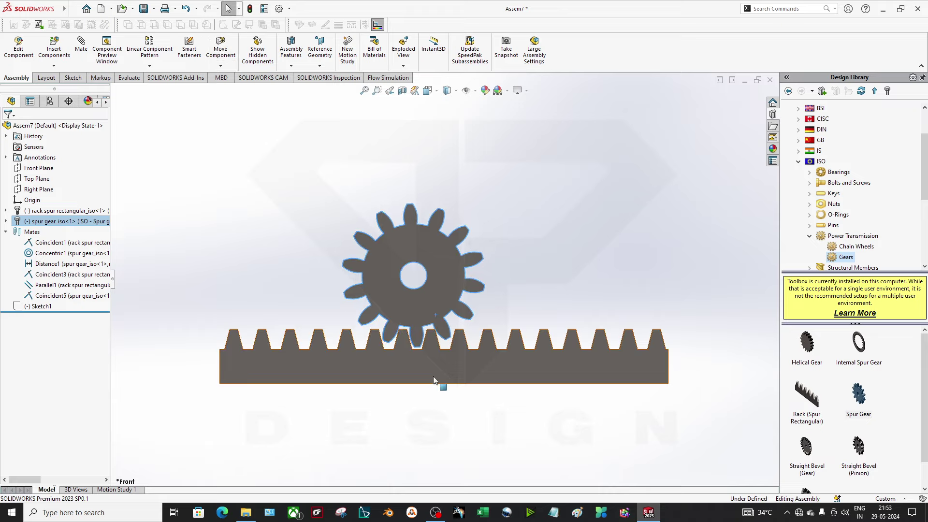
pyautogui.moveTo(420, 375); pyautogui.dragTo(392, 374)
pyautogui.press('Escape')
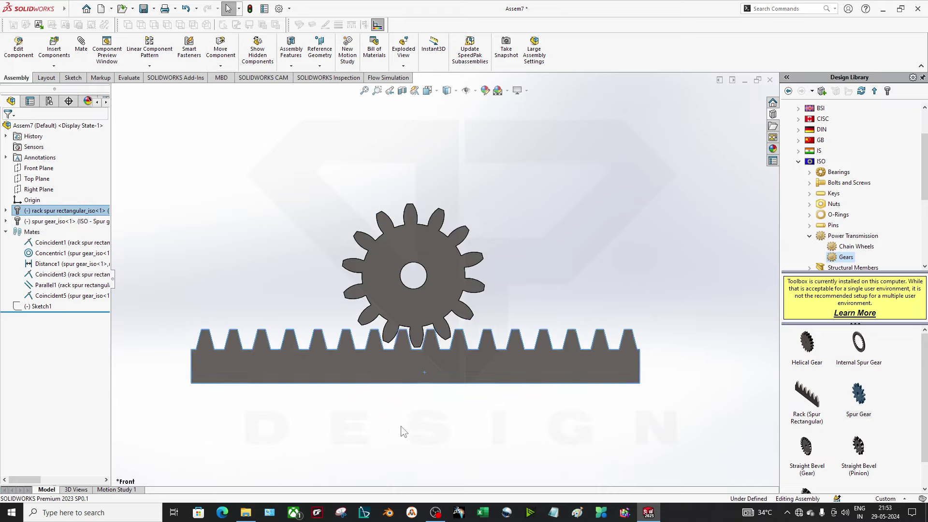
# Add a Rack Pinion mate between the rack's long bottom edge and a tooth-root face of the spur gear.
pyautogui.click(81, 53)
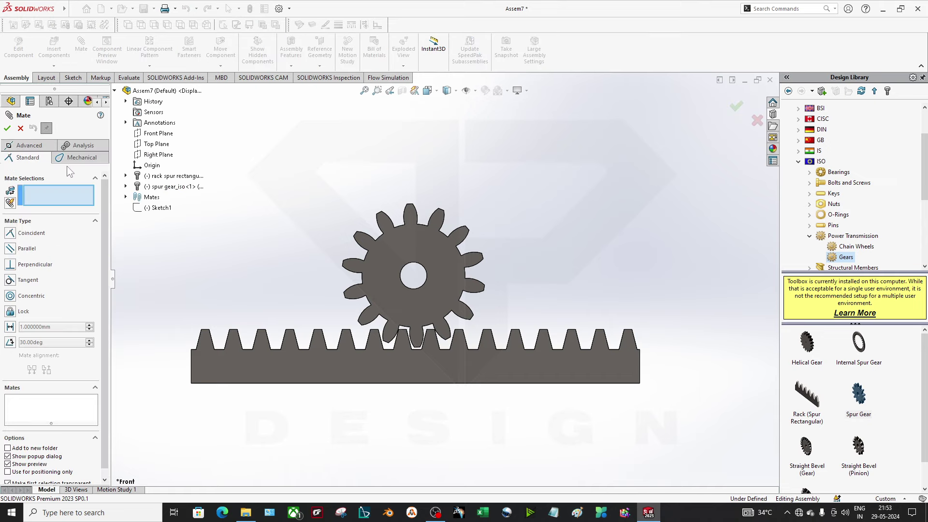
pyautogui.click(74, 158)
pyautogui.click(10, 295)
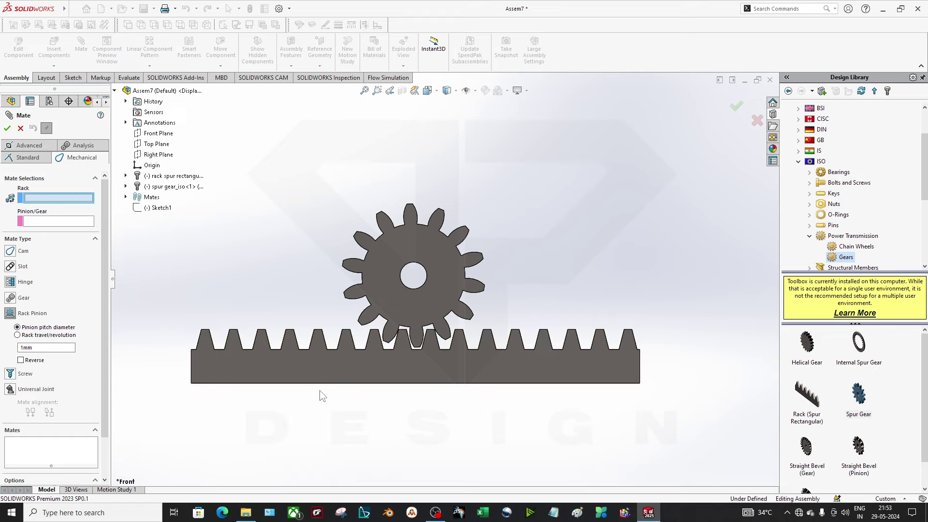
pyautogui.moveTo(305, 346); pyautogui.dragTo(407, 424, button='middle')
pyautogui.click(435, 357)
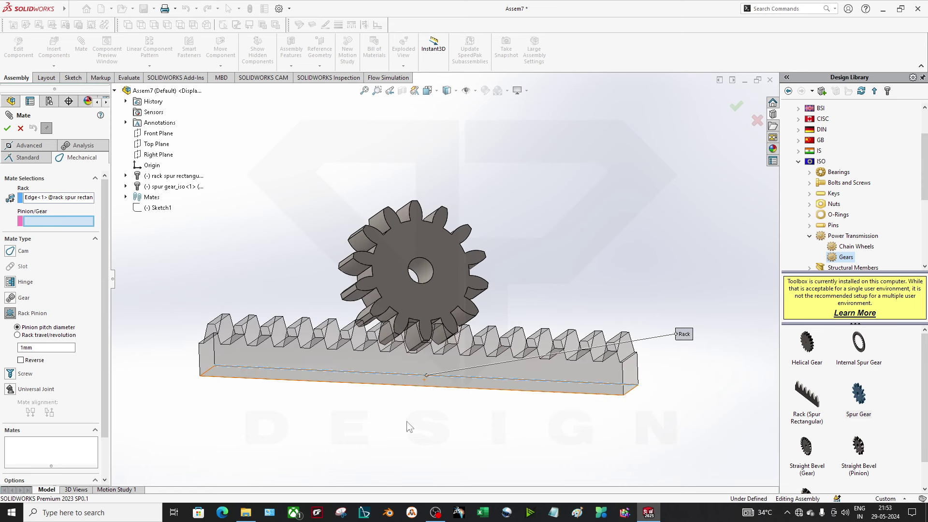
pyautogui.scroll(-3, 407, 310)
pyautogui.click(356, 289)
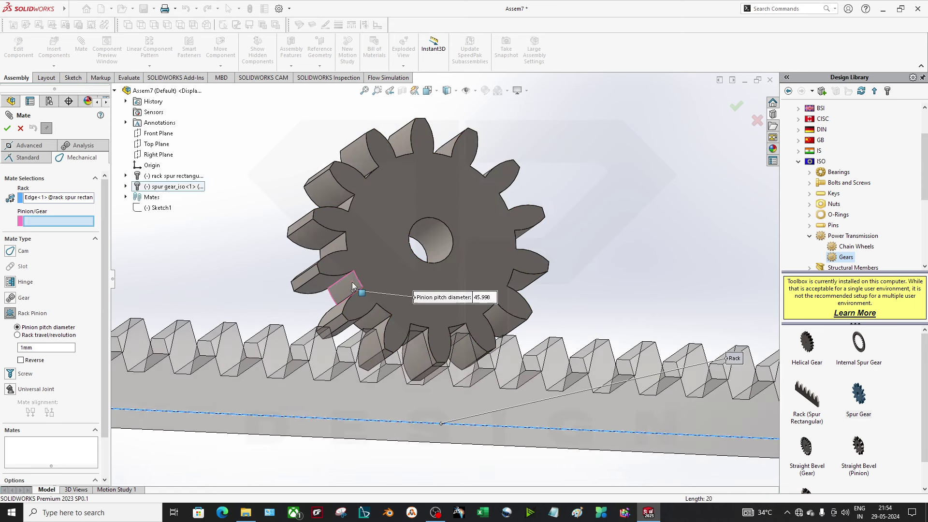
pyautogui.moveTo(397, 332); pyautogui.dragTo(256, 314, button='middle')
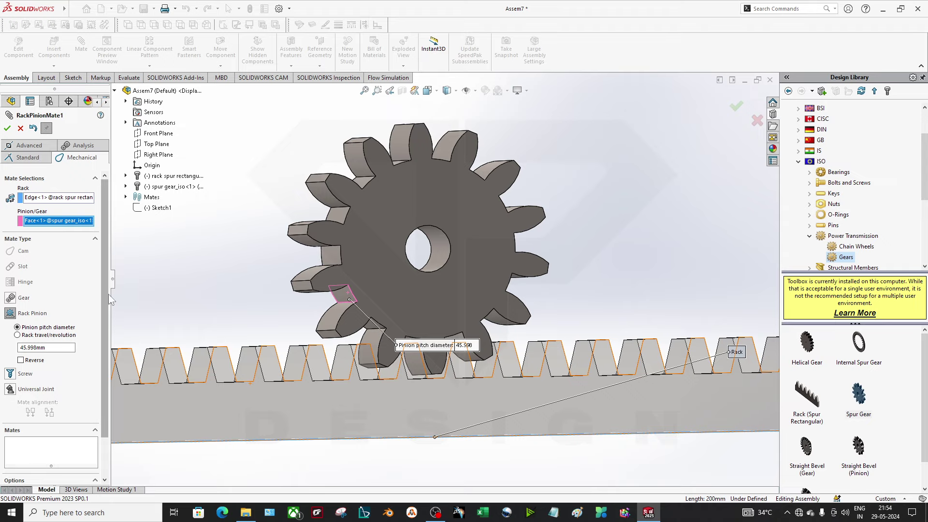
pyautogui.click(7, 129)
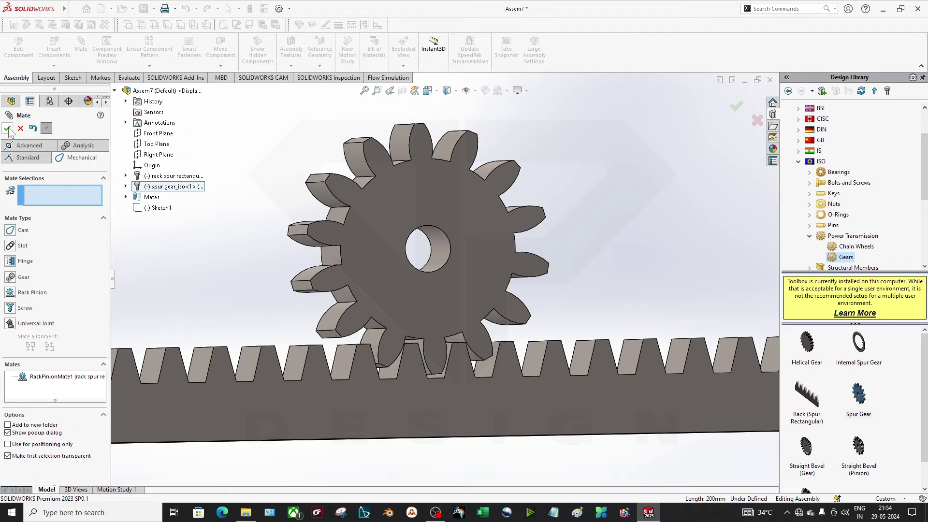
pyautogui.click(7, 128)
# Rotate the spur gear in the front view to test its linked motion with the rack.
pyautogui.press('space')
pyautogui.click(402, 288)
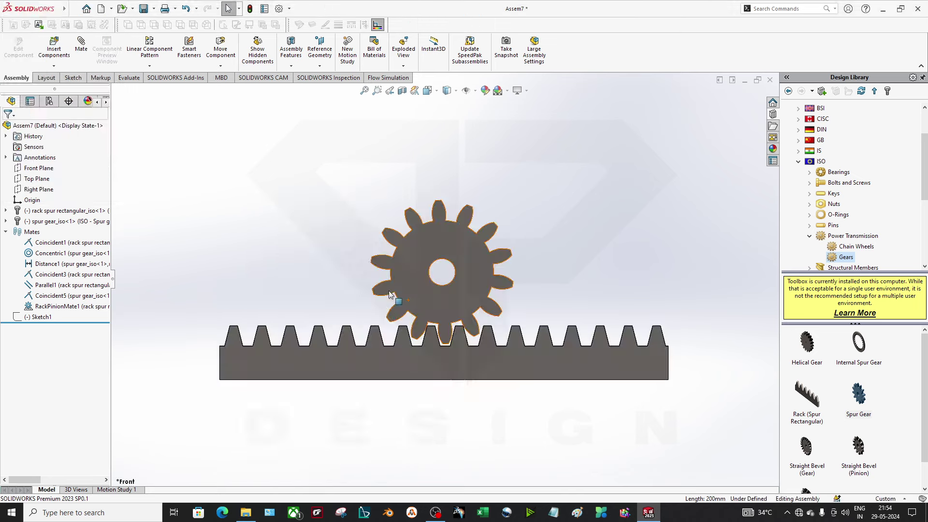
pyautogui.moveTo(450, 320); pyautogui.dragTo(485, 247)
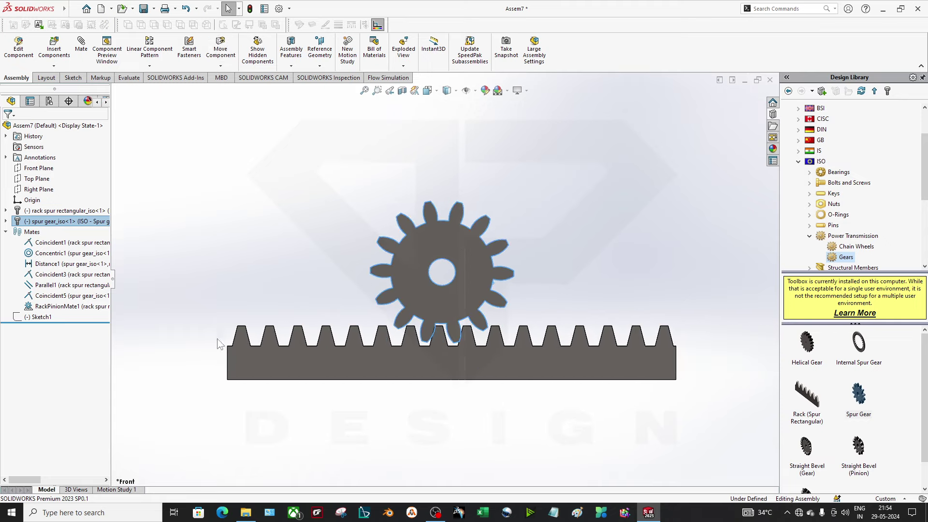
# Edit the rack pinion mate to be defined by Rack travel/revolution.
pyautogui.rightClick(60, 307)
pyautogui.click(70, 280)
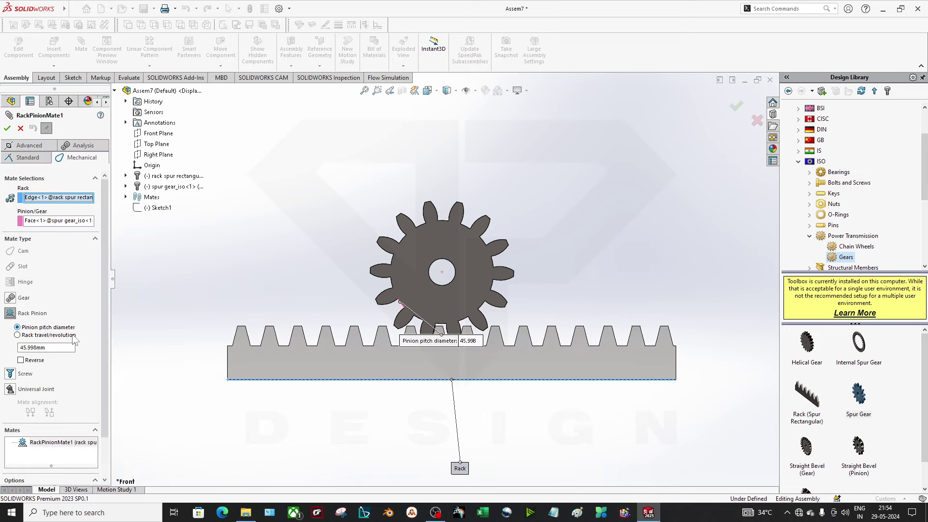
pyautogui.click(47, 337)
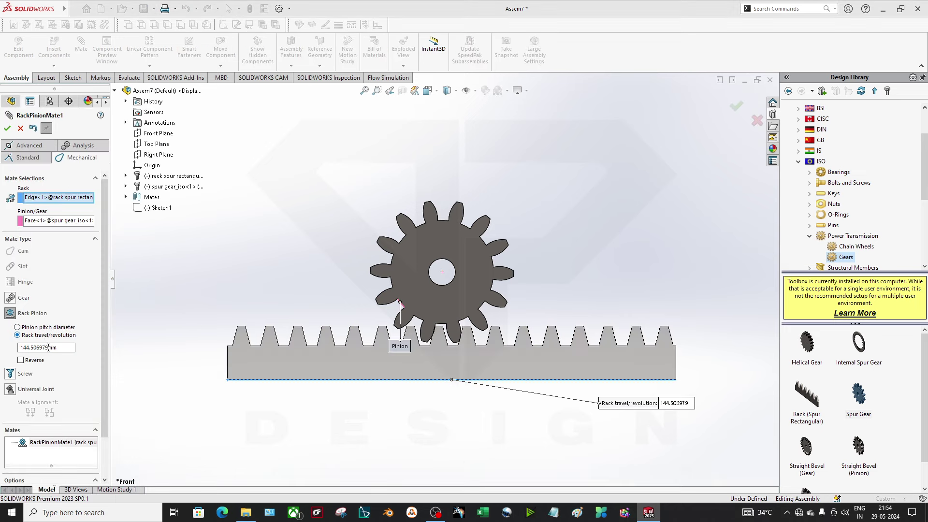
pyautogui.scroll(-4, 409, 325)
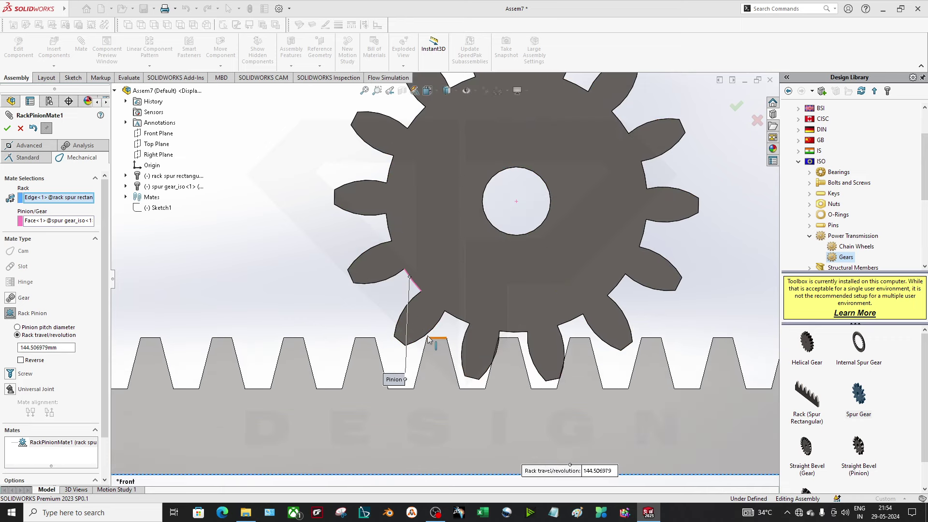
pyautogui.click(7, 128)
# Show the spur gear's tooth-cut sketch TooCutSke in the assembly.
pyautogui.rightClick(452, 232)
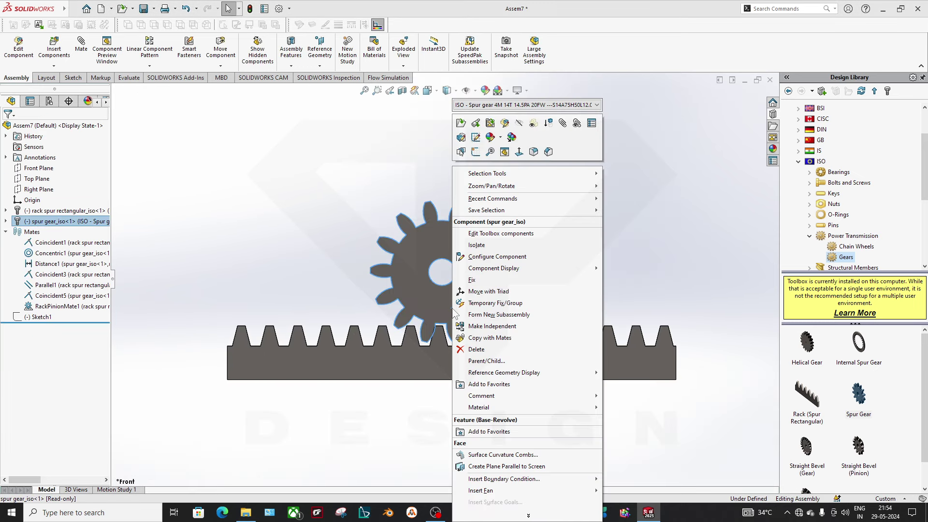
pyautogui.click(6, 221)
pyautogui.click(16, 359)
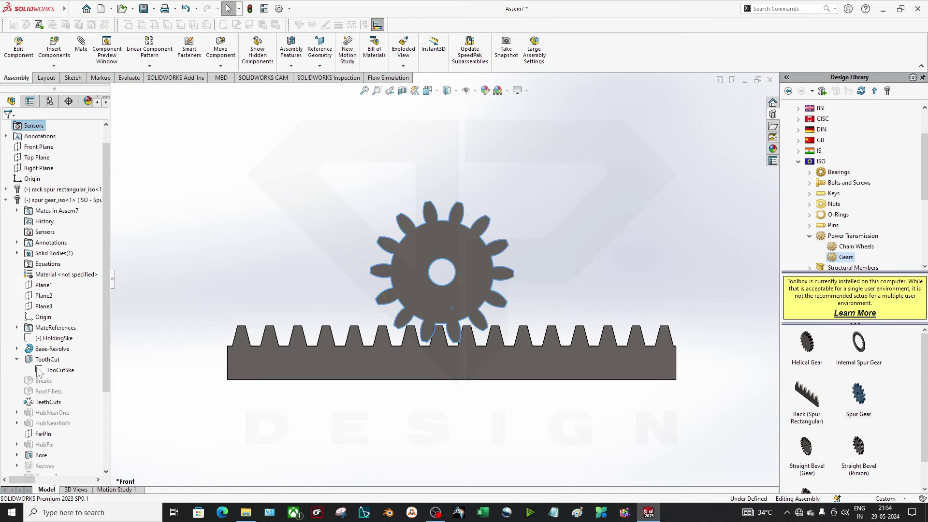
pyautogui.rightClick(46, 370)
pyautogui.click(53, 357)
pyautogui.scroll(-3, 366, 271)
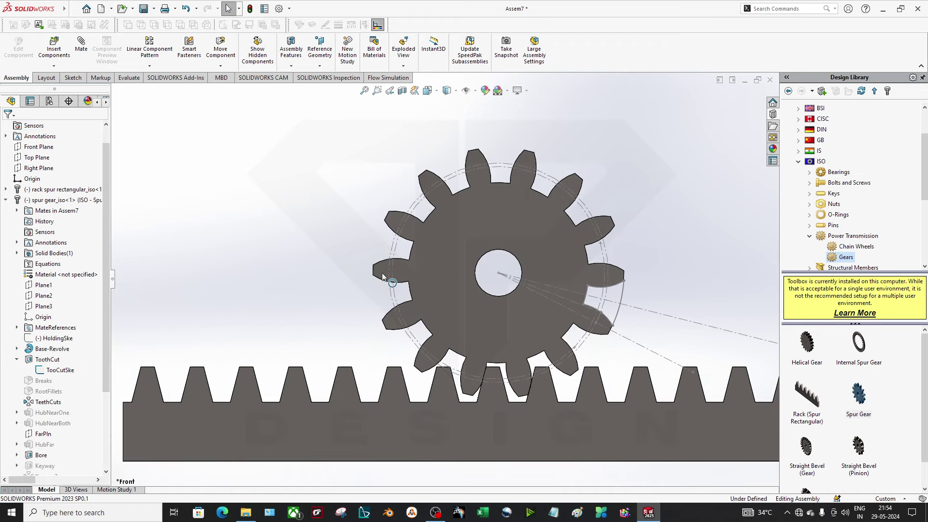
# Show the rack's tooth-cut sketch TooCutSkeSim under its ToothCutSim feature.
pyautogui.rightClick(411, 416)
pyautogui.click(222, 340)
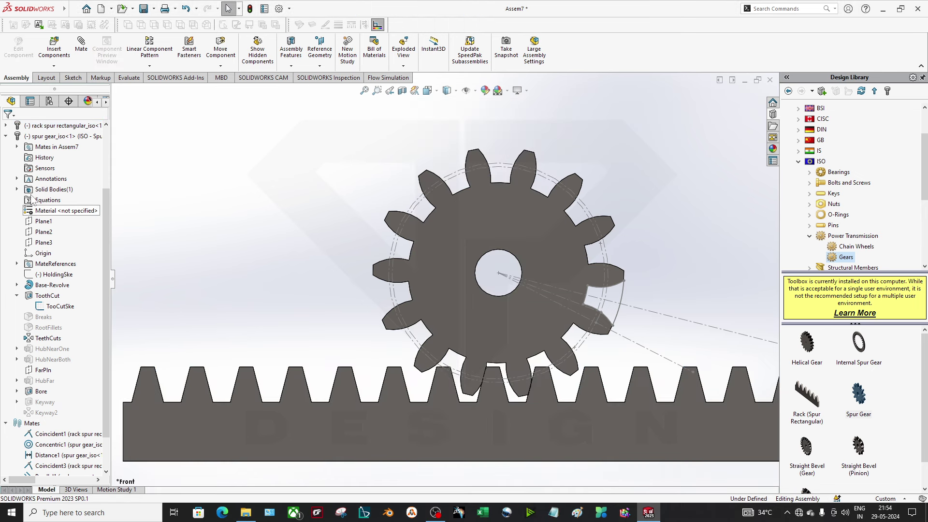
pyautogui.click(5, 126)
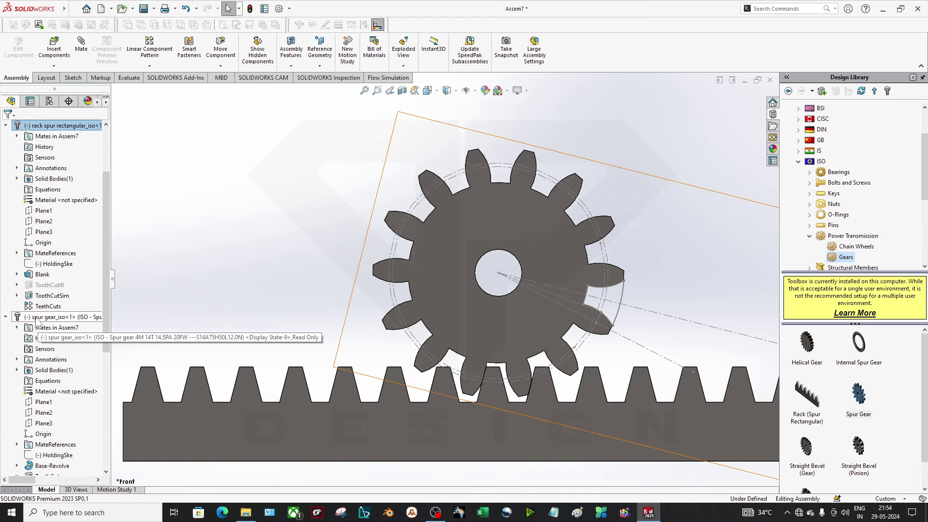
pyautogui.click(17, 295)
pyautogui.rightClick(63, 307)
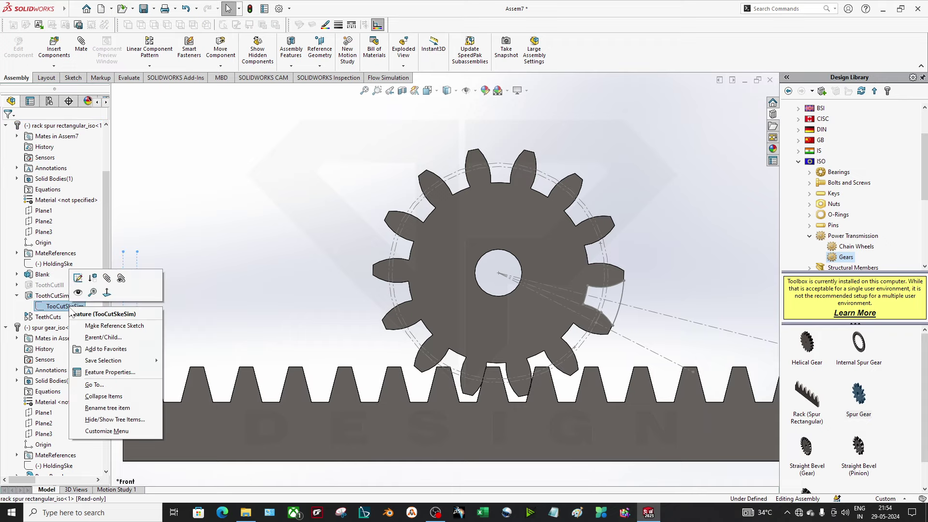
pyautogui.click(77, 292)
pyautogui.scroll(2, 325, 340)
pyautogui.scroll(-1, 305, 343)
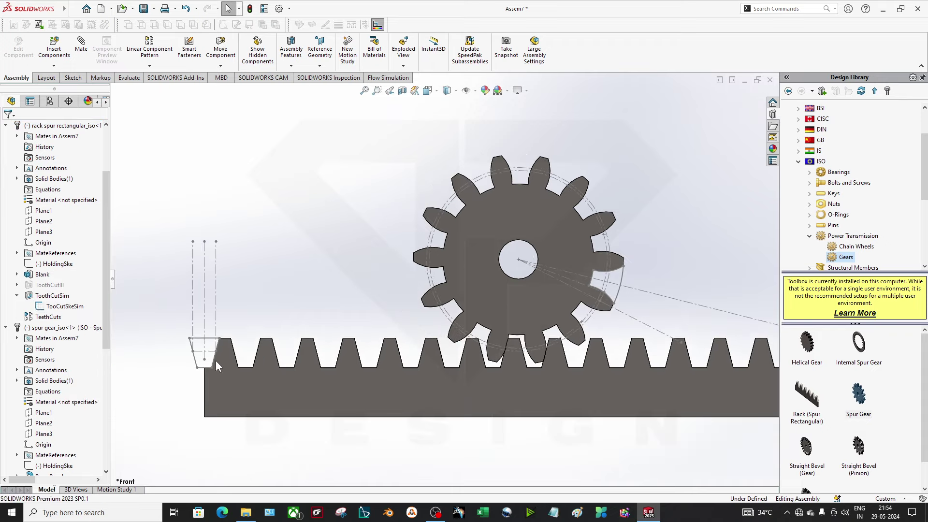
# Examine the spur gear's pitch circle and the rack's tooth sketch where the teeth mesh.
pyautogui.click(198, 341)
pyautogui.scroll(2, 444, 281)
pyautogui.moveTo(410, 347); pyautogui.dragTo(433, 326, button='middle')
pyautogui.scroll(-5, 405, 317)
pyautogui.click(411, 309)
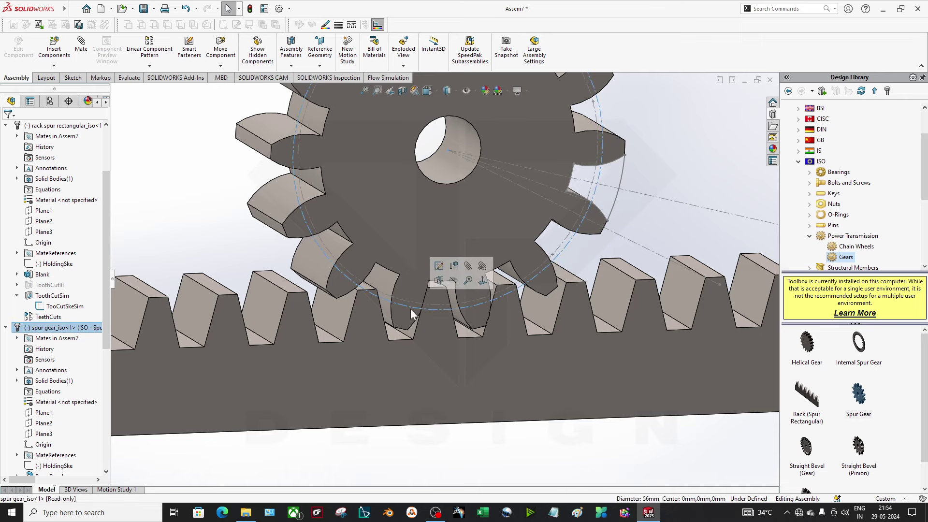
pyautogui.press('f')
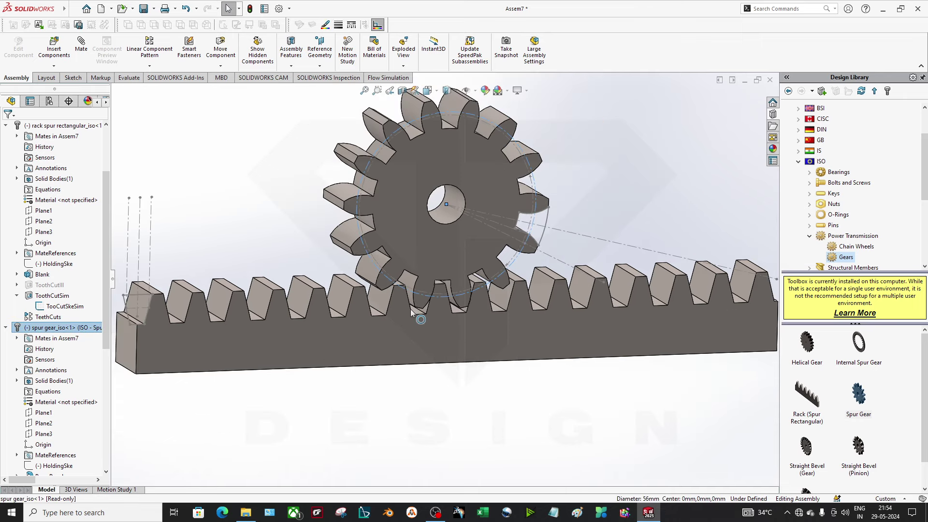
pyautogui.scroll(-2, 454, 333)
pyautogui.scroll(4, 460, 337)
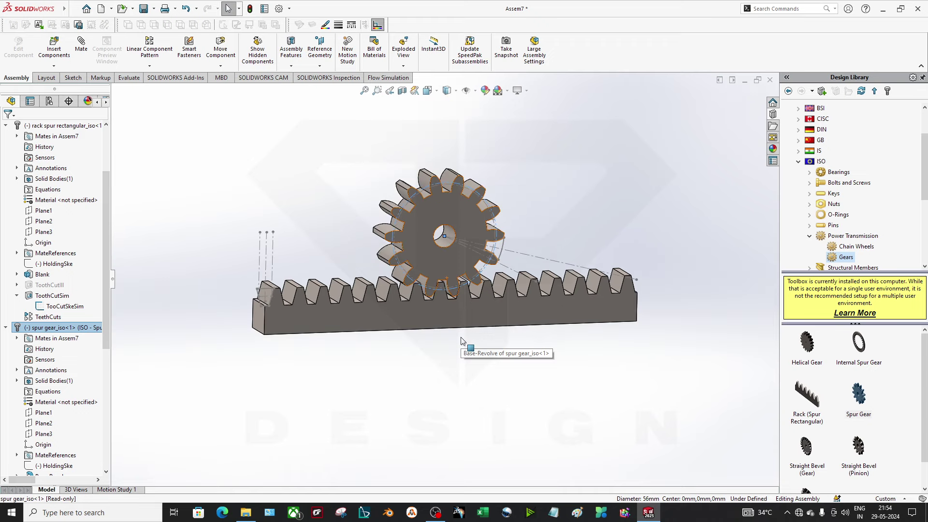
# Slide the rack along its length to drive the spur gear, and inspect the meshing teeth from both sides.
pyautogui.moveTo(466, 320); pyautogui.dragTo(491, 322)
pyautogui.click(494, 379)
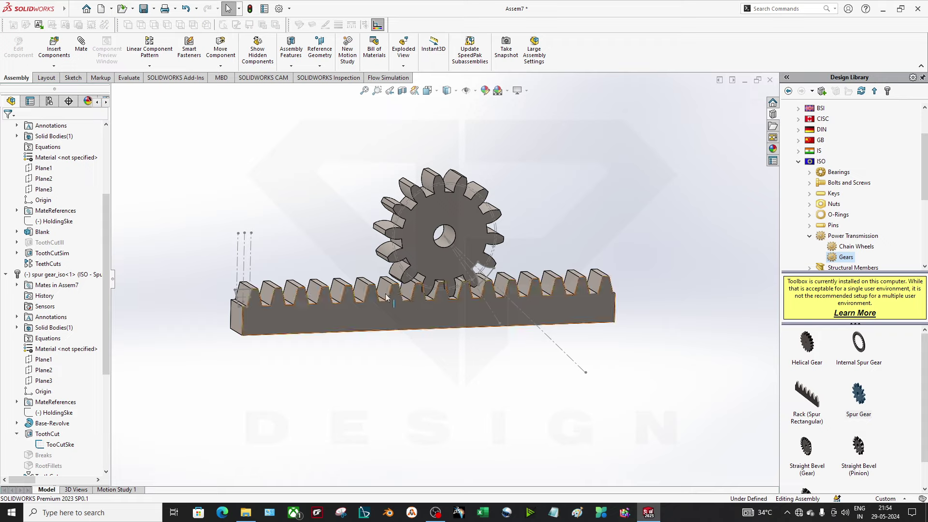
pyautogui.scroll(-3, 303, 188)
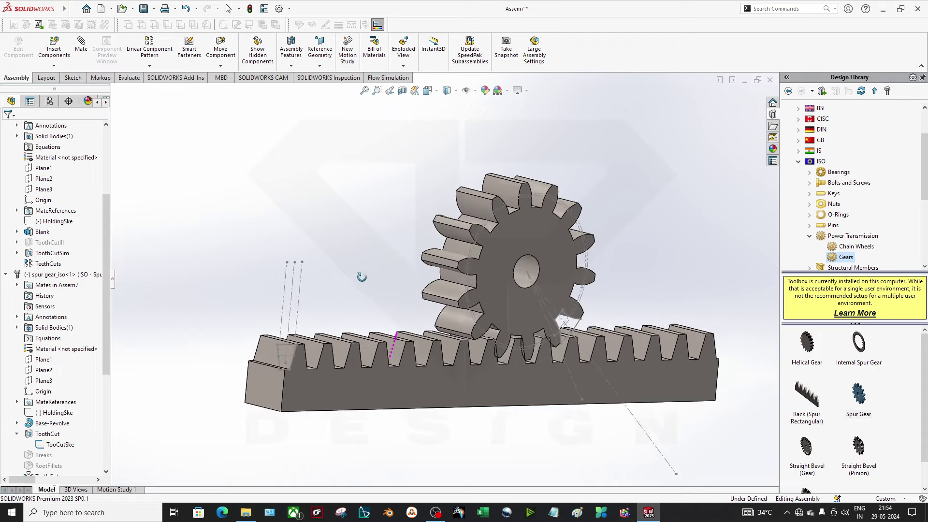
pyautogui.moveTo(504, 335); pyautogui.dragTo(587, 367, button='middle')
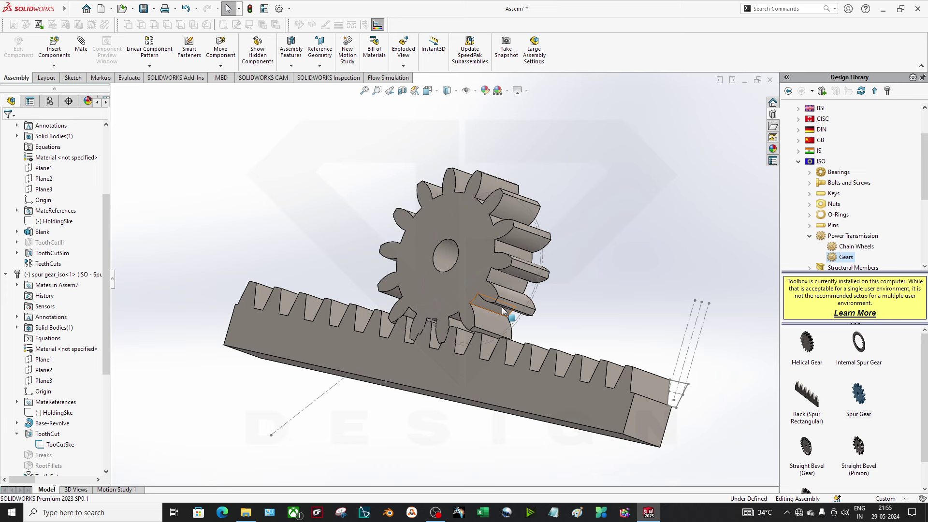
pyautogui.moveTo(508, 314); pyautogui.dragTo(538, 304, button='middle')
pyautogui.scroll(-3, 538, 303)
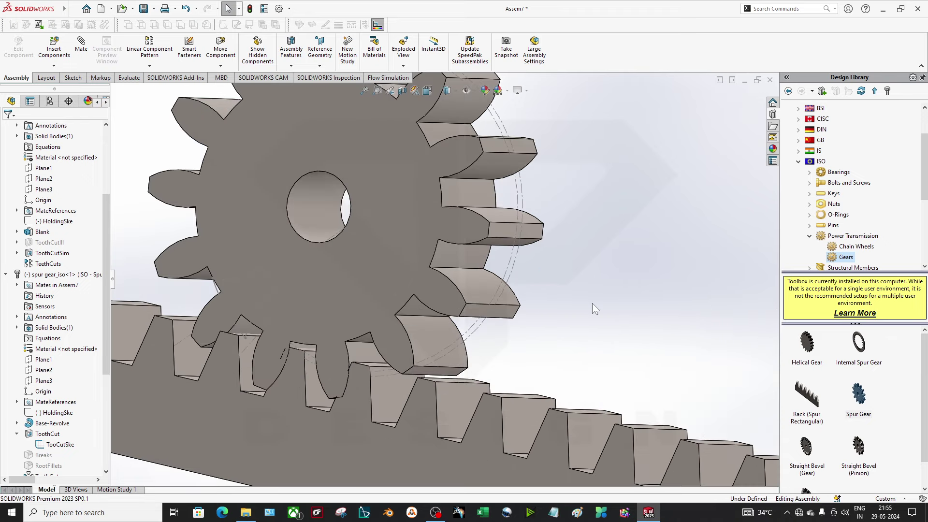
pyautogui.scroll(3, 592, 304)
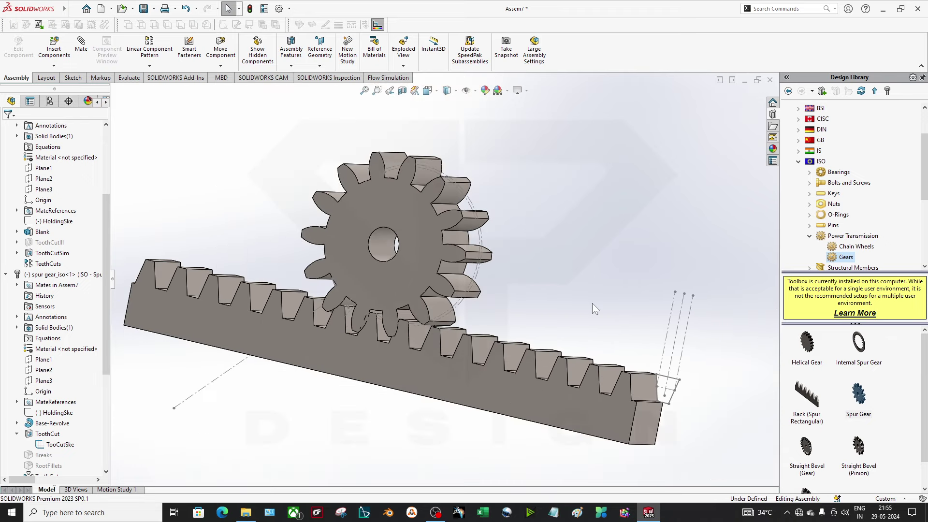
pyautogui.moveTo(462, 296); pyautogui.dragTo(596, 308, button='middle')
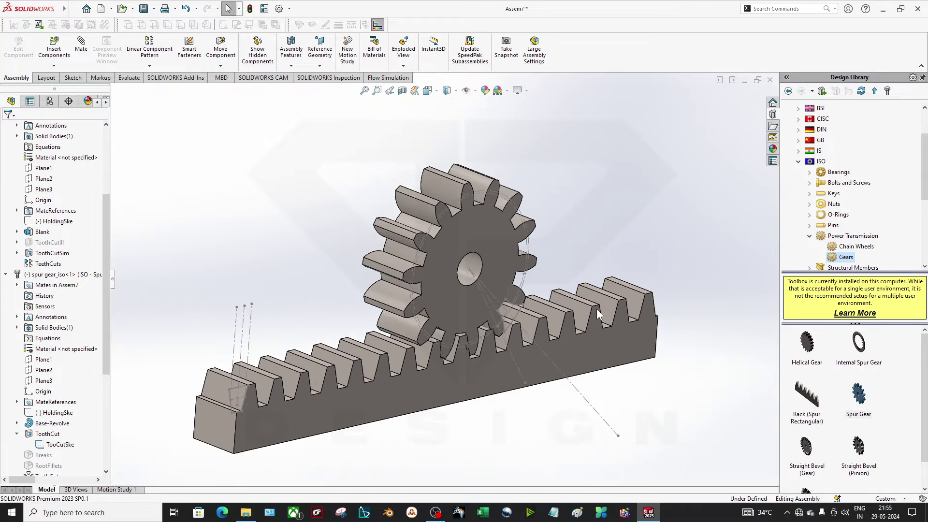
pyautogui.moveTo(617, 399); pyautogui.dragTo(617, 394, button='middle')
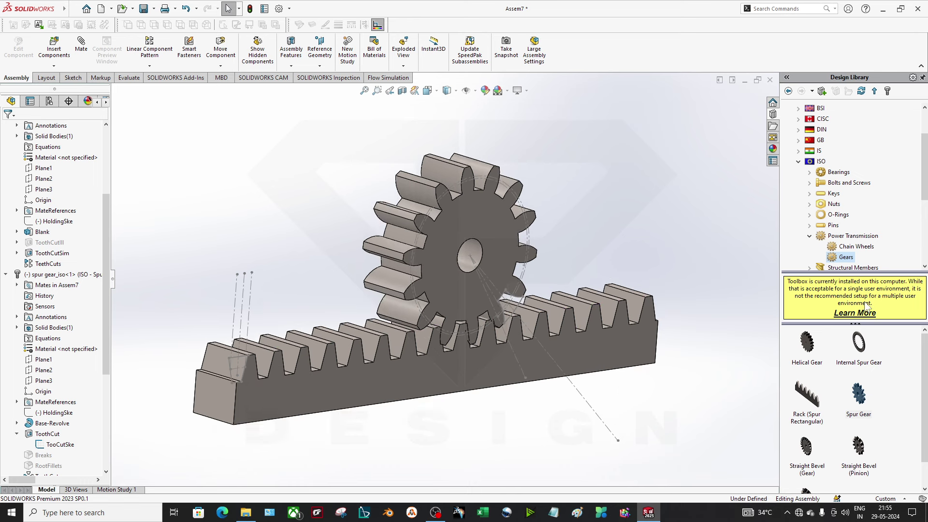
pyautogui.scroll(-1, 863, 382)
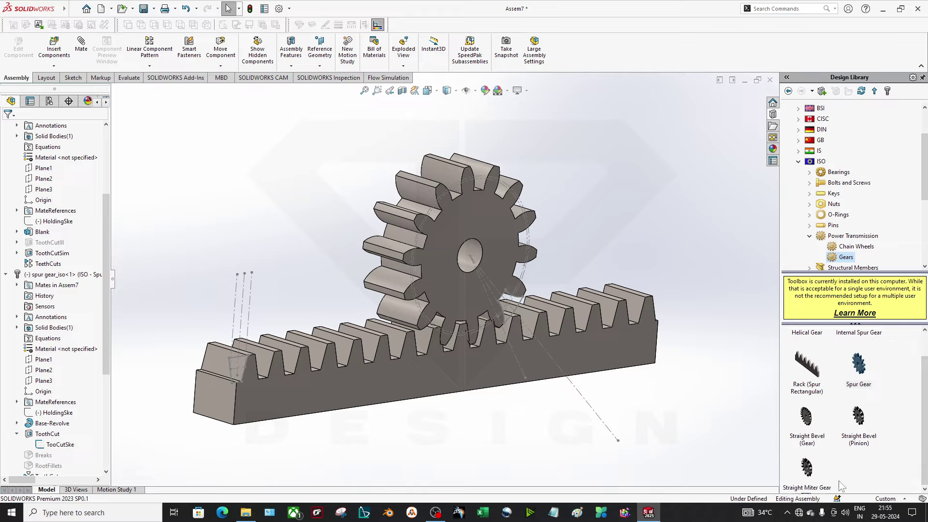
pyautogui.scroll(1, 867, 462)
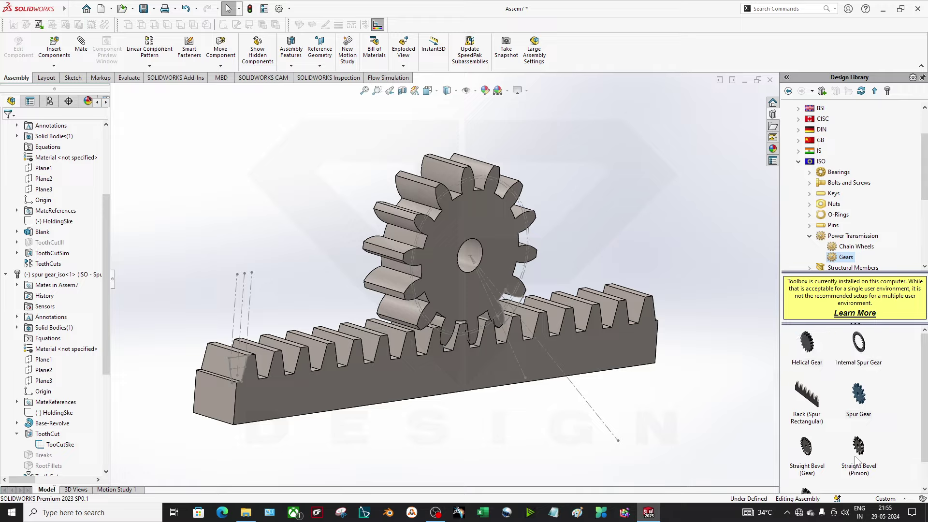